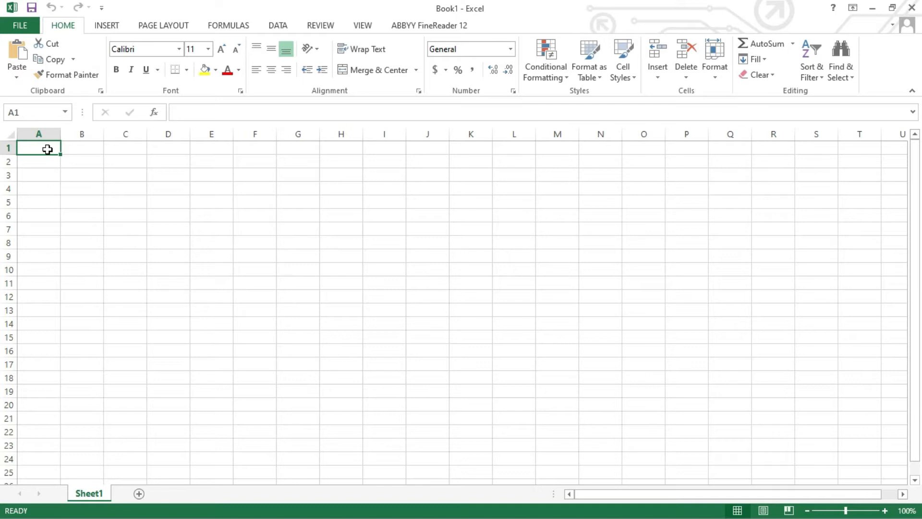
# Step: Enter the title "Compute Product" in cell A1
pyautogui.write('C')
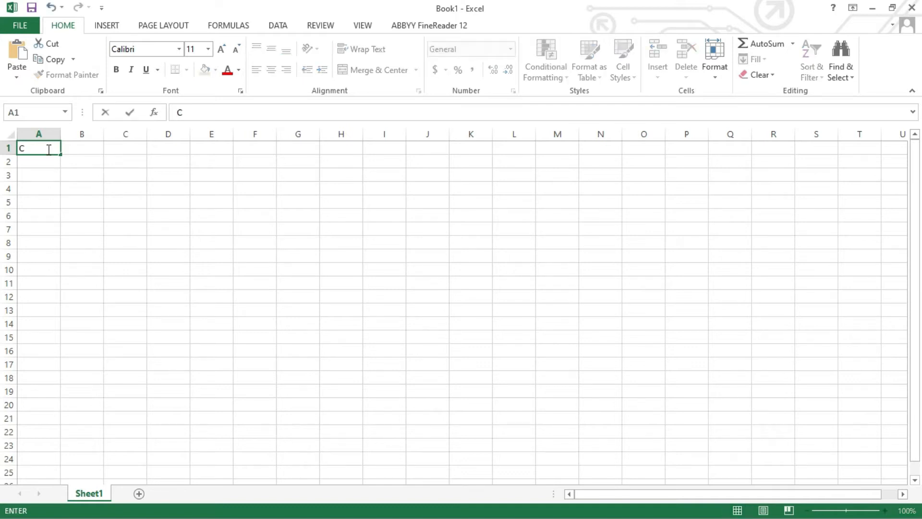
pyautogui.write('ompute')
pyautogui.write('Product')
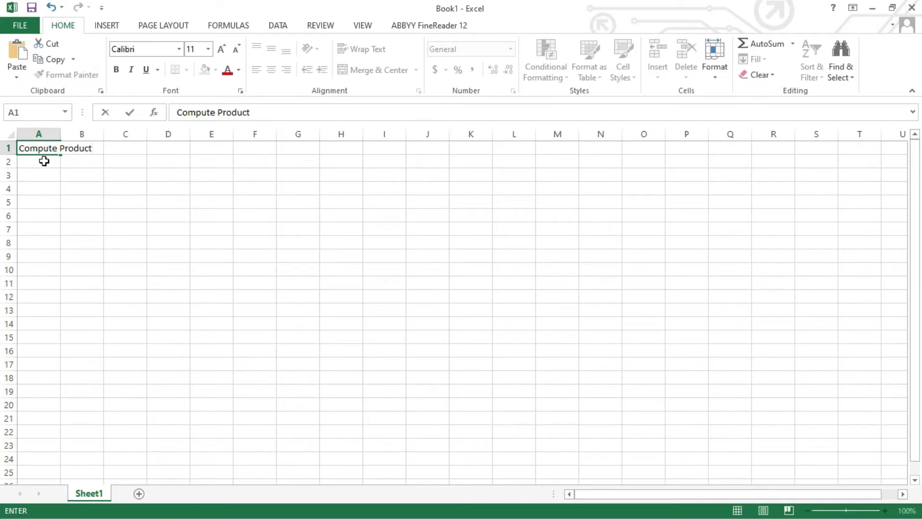
# Step: Enter the first two column headings, "S/N" in A2 and "Items" in B2
pyautogui.click(44, 161)
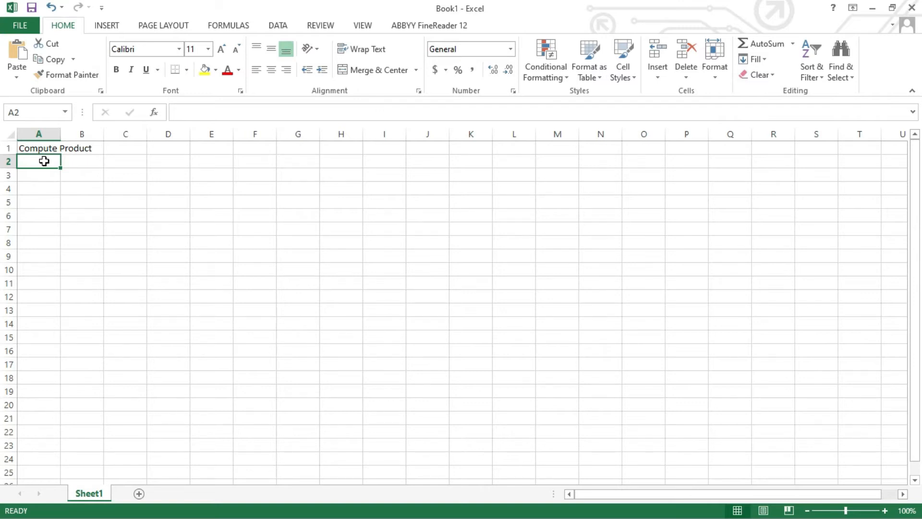
pyautogui.write('S')
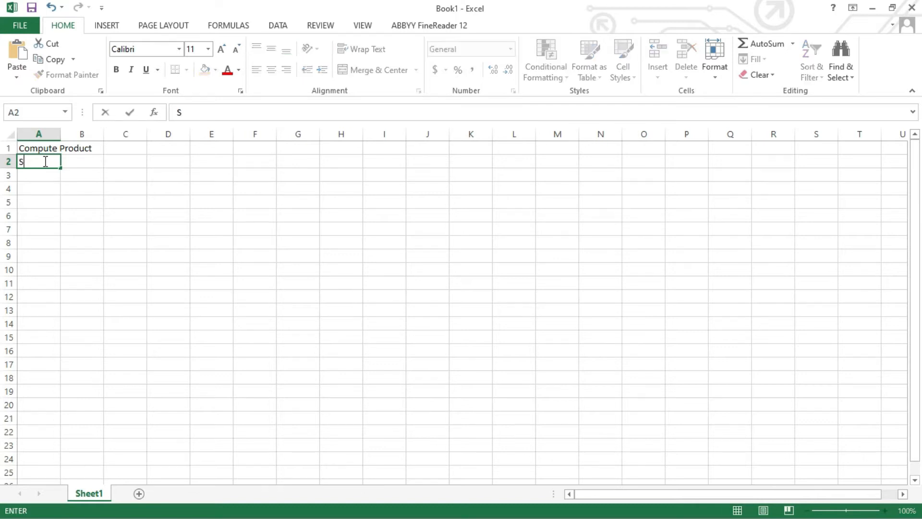
pyautogui.write('/N')
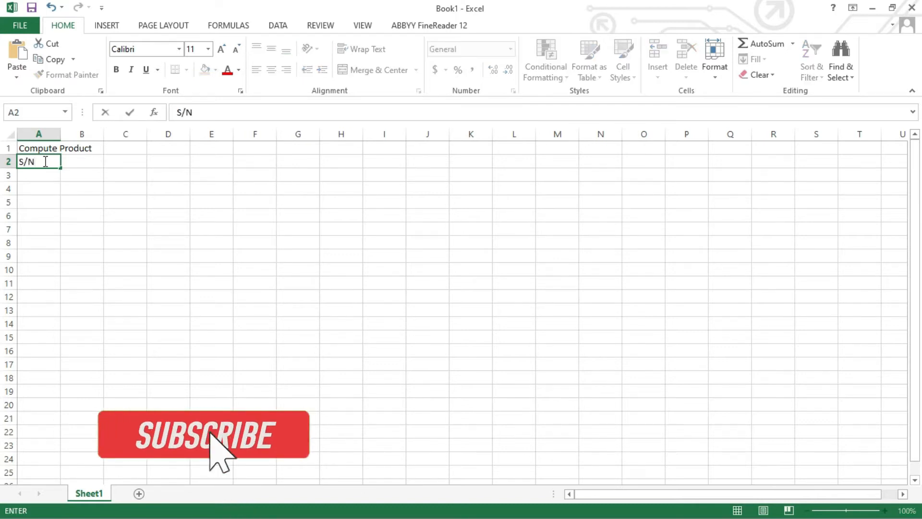
pyautogui.press('Tab')
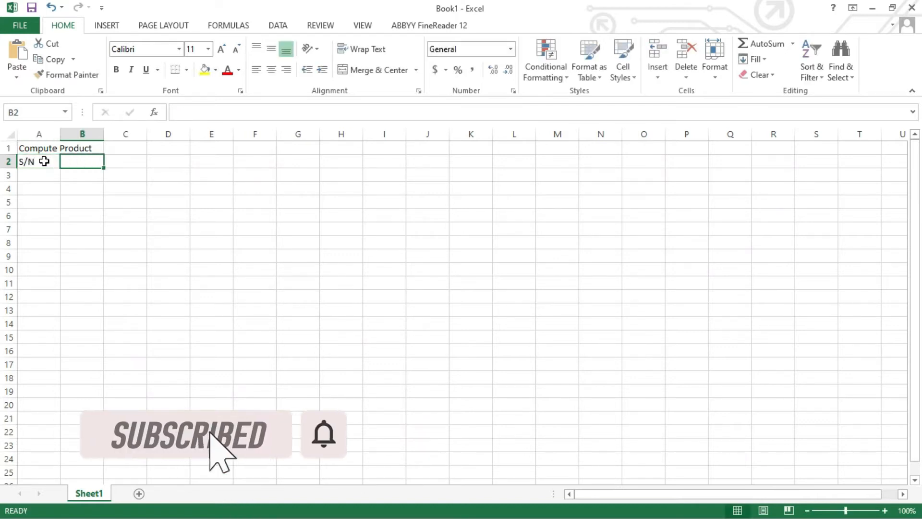
pyautogui.write('Items')
pyautogui.press('Tab')
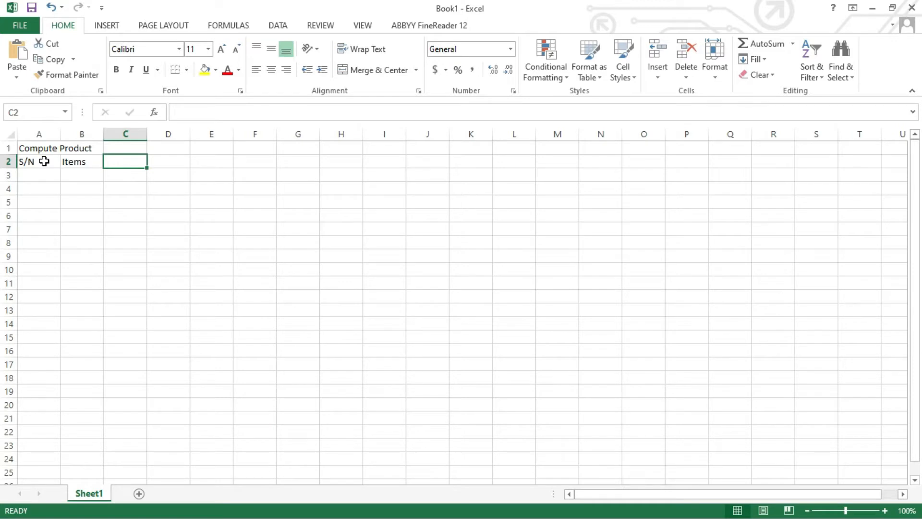
# Step: Add the remaining row 2 headings: "Price Per Unit" in C2, "Quantity" in D2 and "Total" in E2
pyautogui.write('Price')
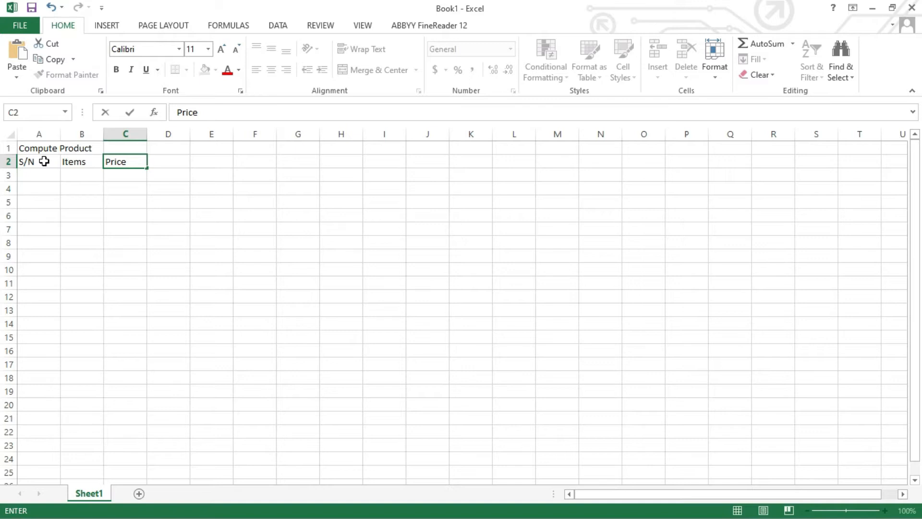
pyautogui.write(' Per Unit')
pyautogui.press('Tab')
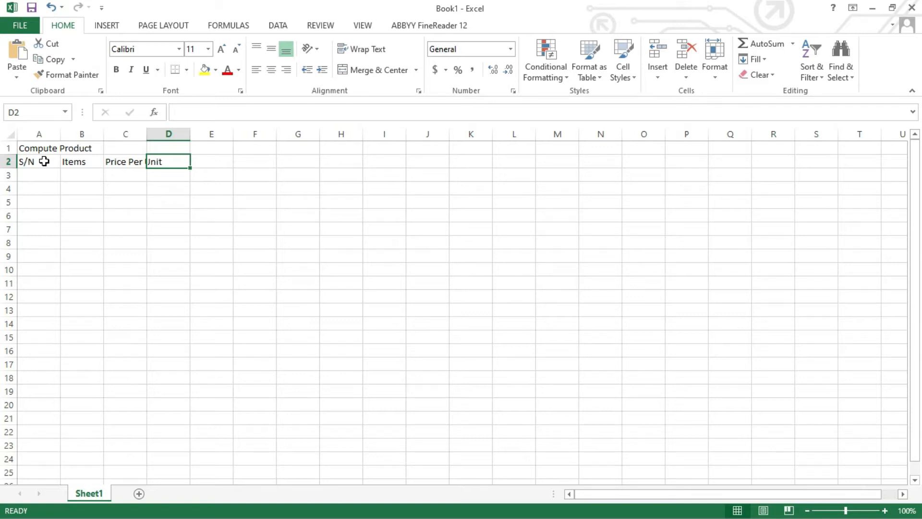
pyautogui.write('Qua')
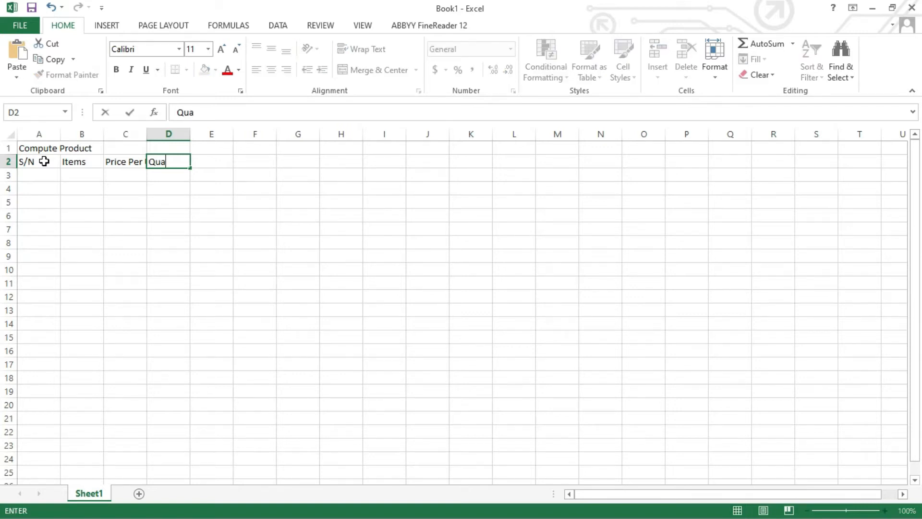
pyautogui.write('ntity')
pyautogui.press('Tab')
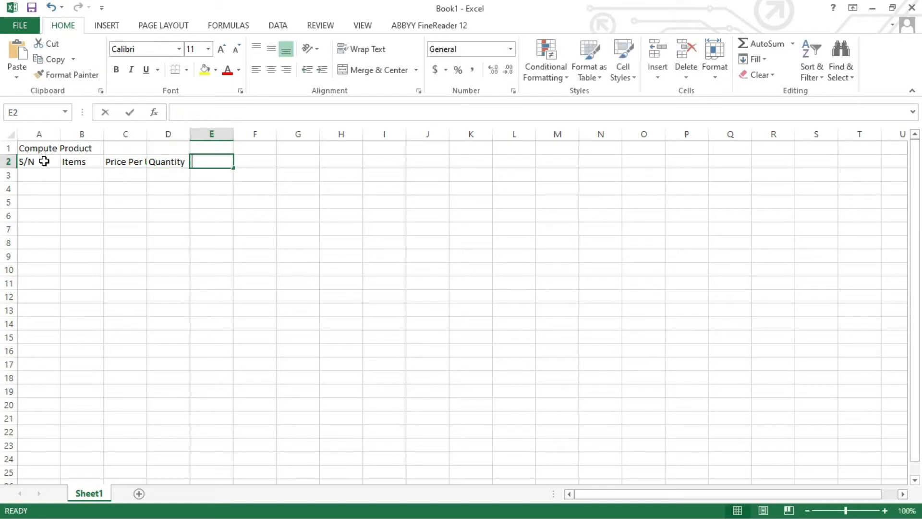
pyautogui.write('Total')
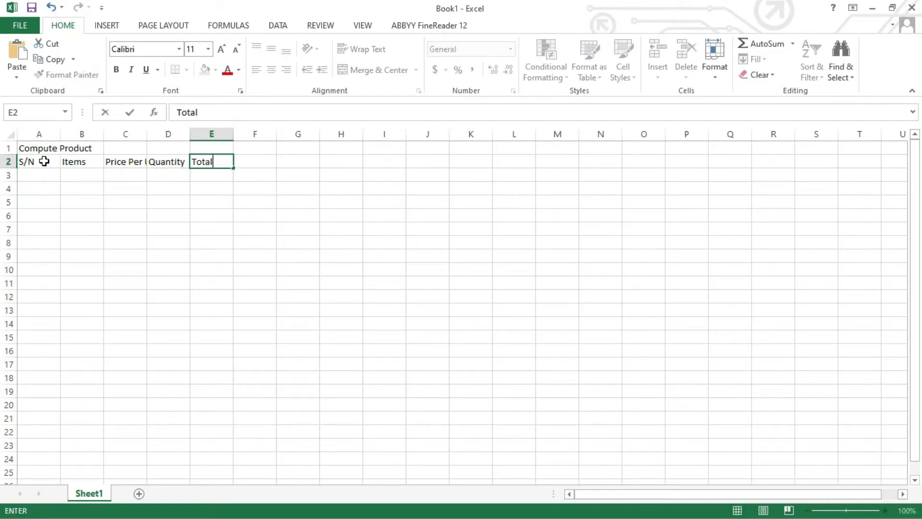
pyautogui.click(30, 175)
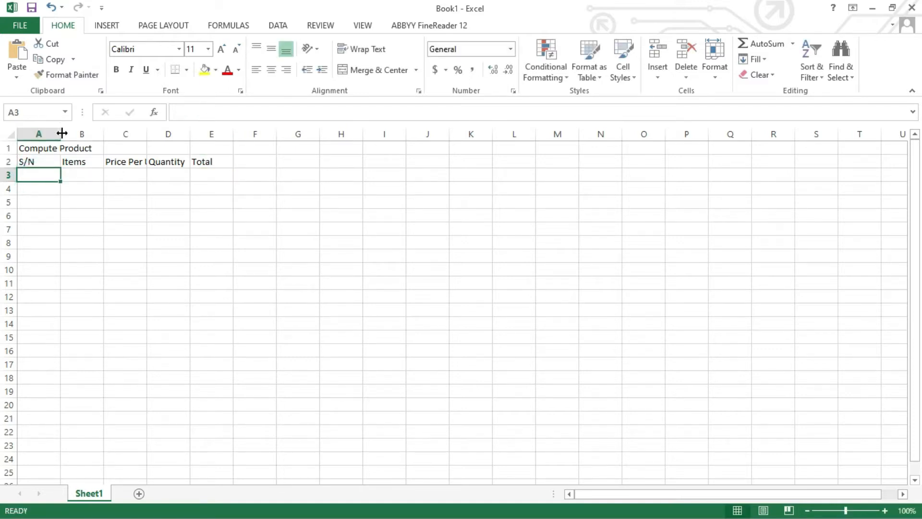
# Step: Adjust the column widths: narrow S/N, widen Items and Price Per Unit to fit, and slightly narrow Total
pyautogui.moveTo(62, 133); pyautogui.dragTo(214, 131)
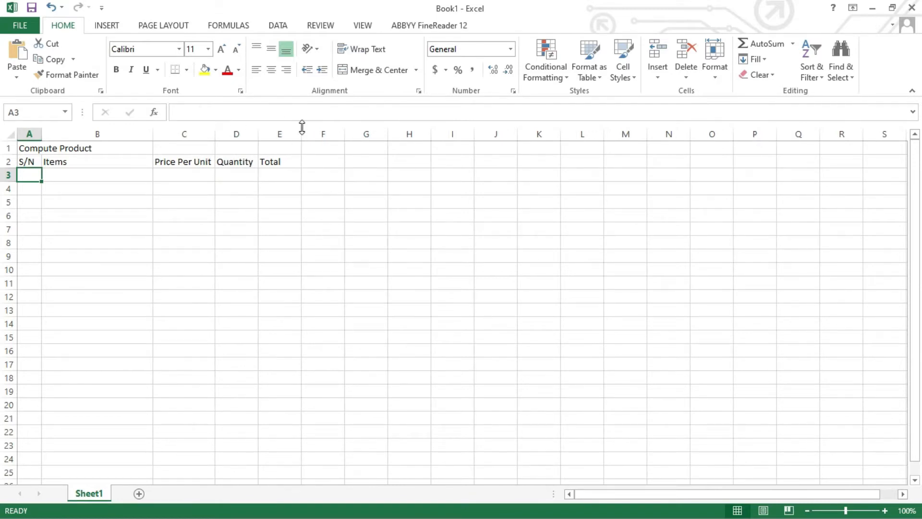
pyautogui.moveTo(300, 132); pyautogui.dragTo(297, 132)
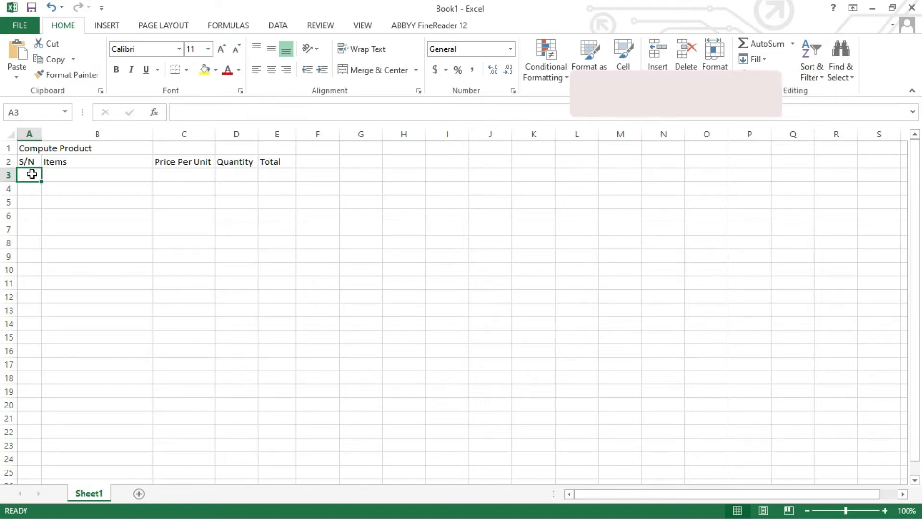
# Step: Fill rows 3 and 4 with serial number 1 for Bread and 2 for Coke
pyautogui.write('1')
pyautogui.press('Tab')
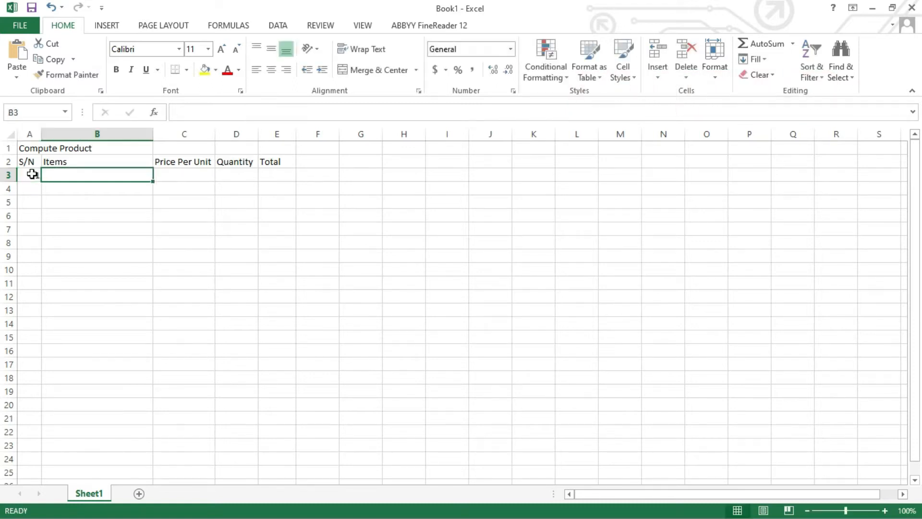
pyautogui.write('Bread')
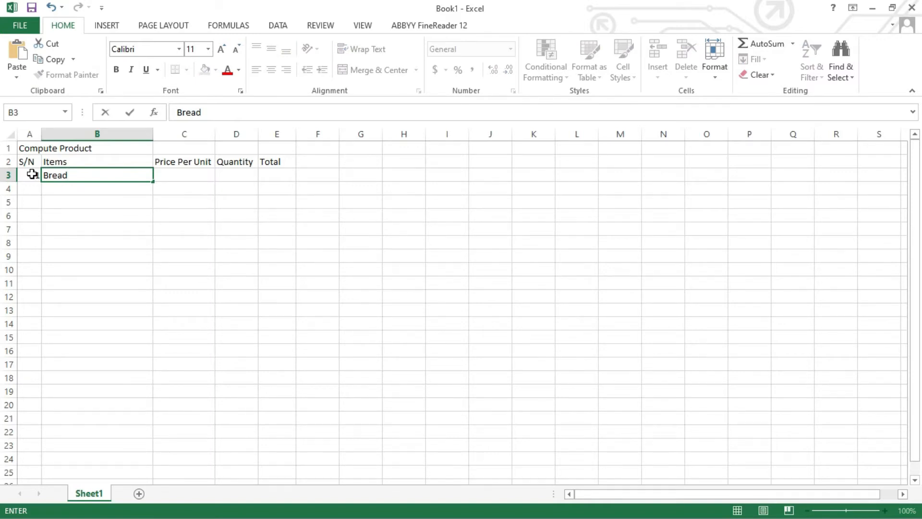
pyautogui.press('Return')
pyautogui.write('2')
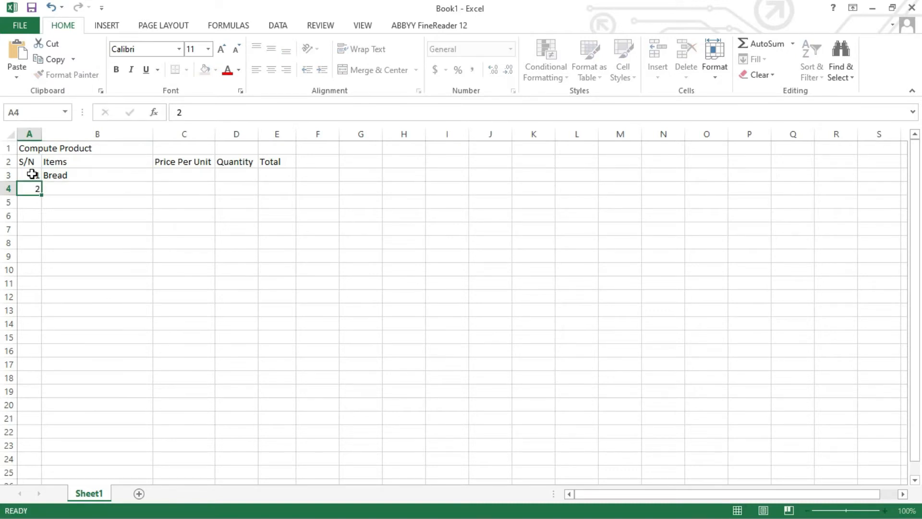
pyautogui.press('Tab')
pyautogui.write('Coke')
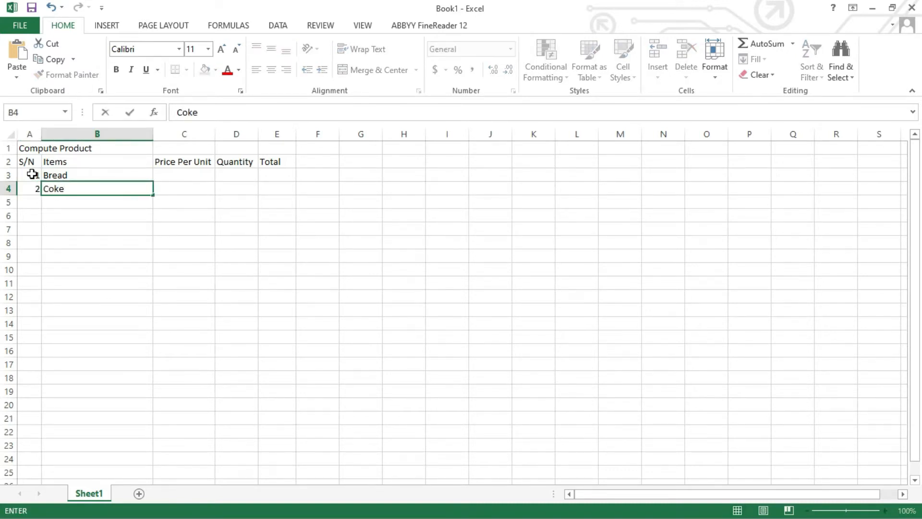
pyautogui.press('Return')
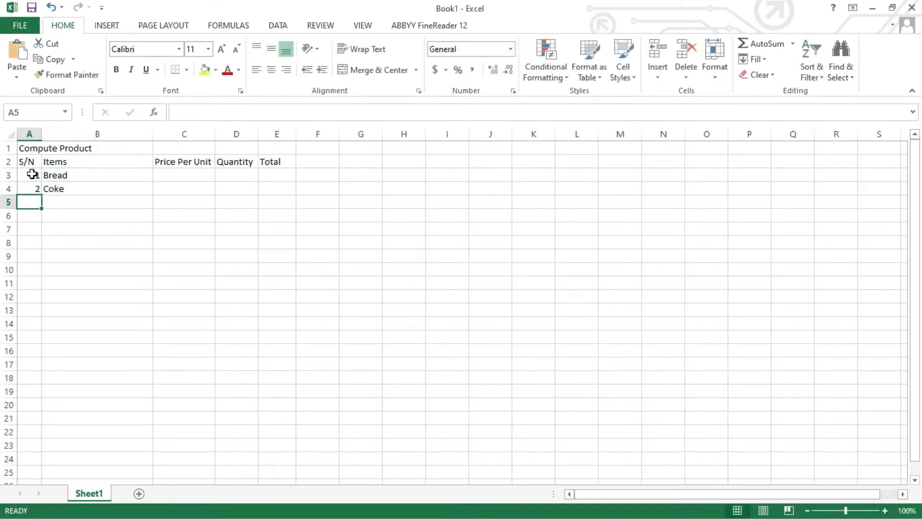
# Step: Fill rows 5 and 6 with serial number 3 for Shirt and 4 for Trousers
pyautogui.write('3')
pyautogui.press('Tab')
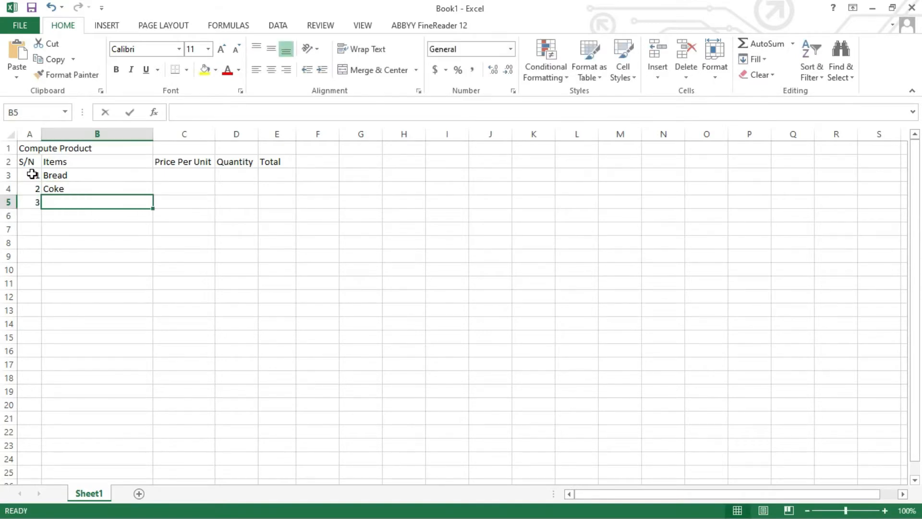
pyautogui.write('Shirt')
pyautogui.press('Return')
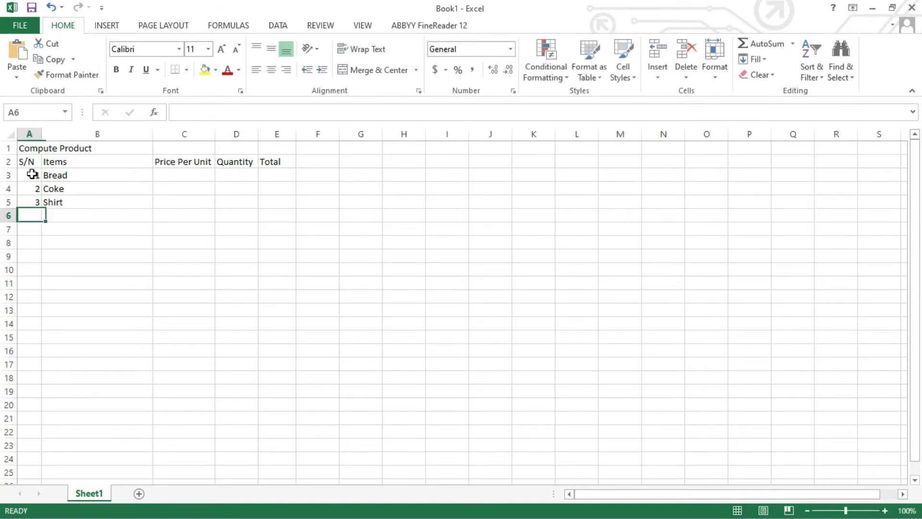
pyautogui.write('4')
pyautogui.press('Tab')
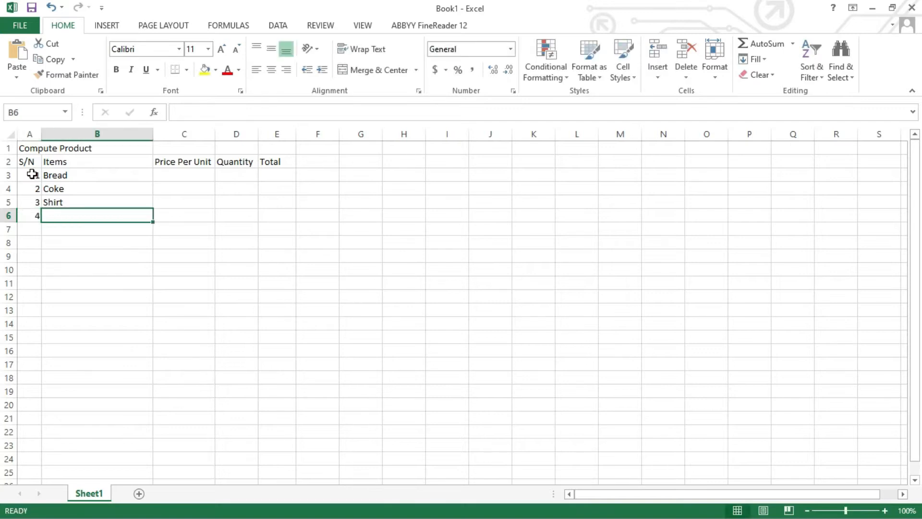
pyautogui.write('Tr')
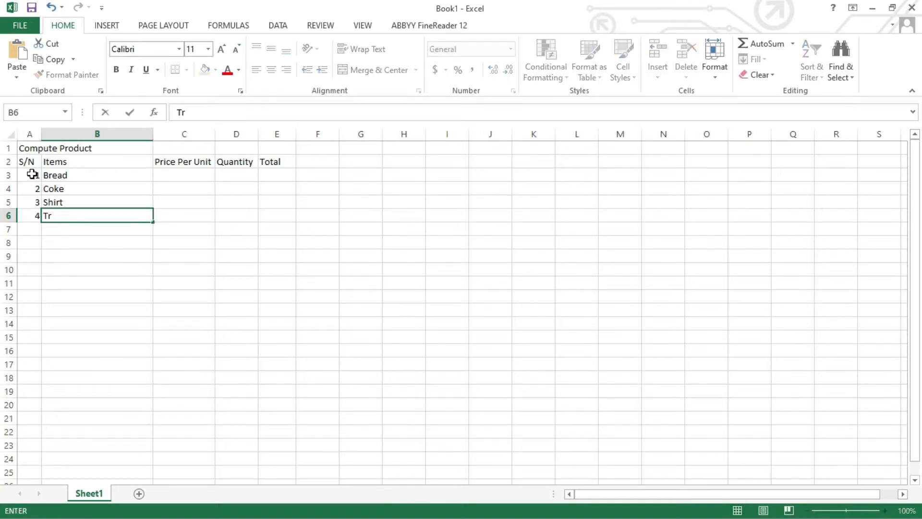
pyautogui.write('ousers')
pyautogui.press('Return')
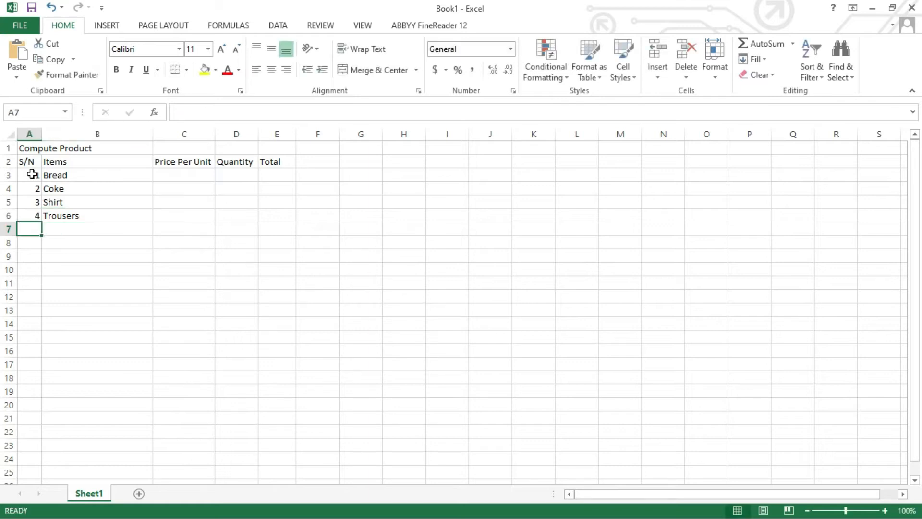
# Step: Complete the item list in rows 7 to 12 with serial numbers 5 to 10: Skirt, Phone, Bags, Chocolates, Bed and Chair
pyautogui.write('5')
pyautogui.press('Tab')
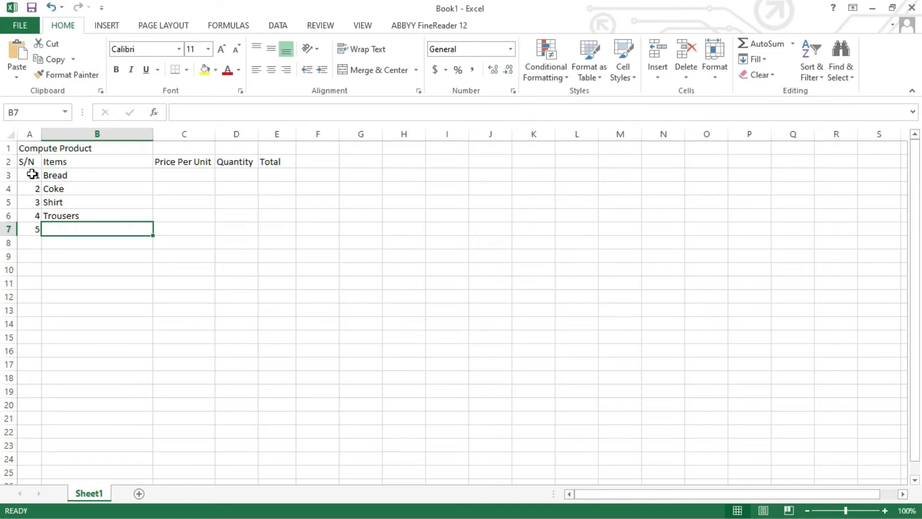
pyautogui.write('Skirt')
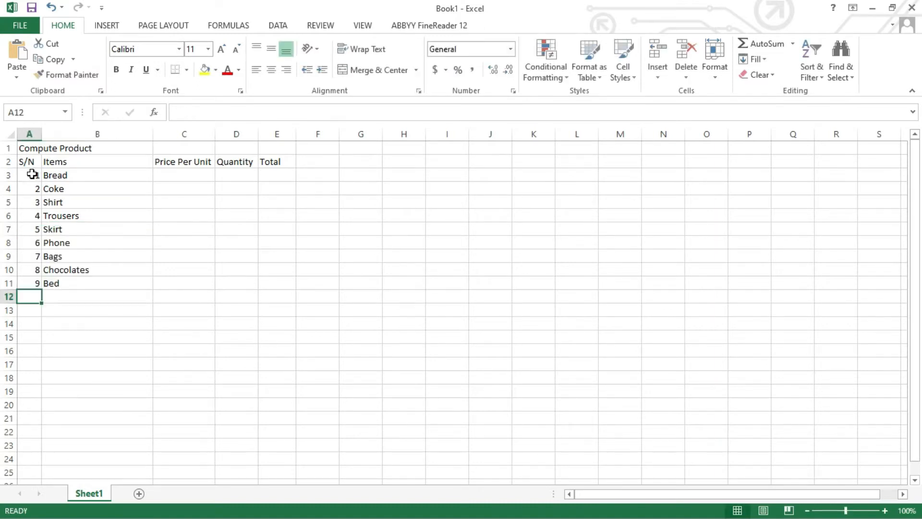
pyautogui.write('10')
pyautogui.press('Tab')
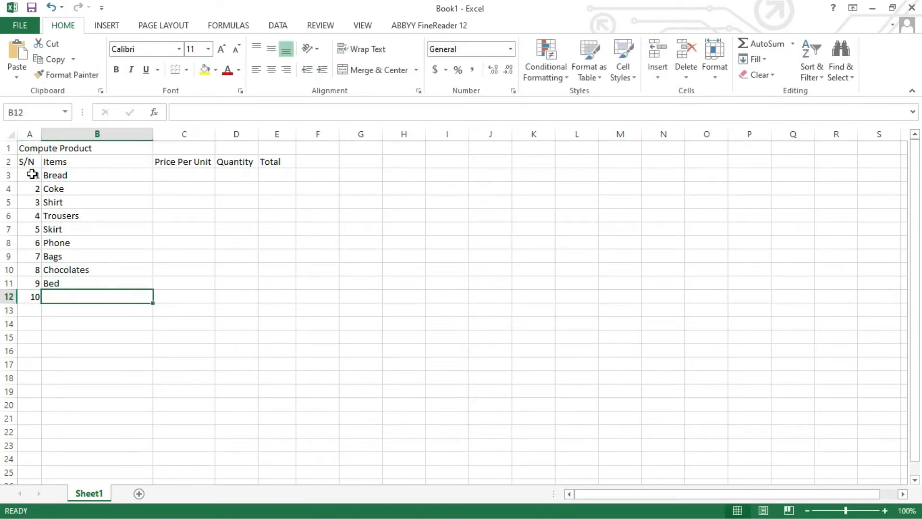
pyautogui.write('Chair')
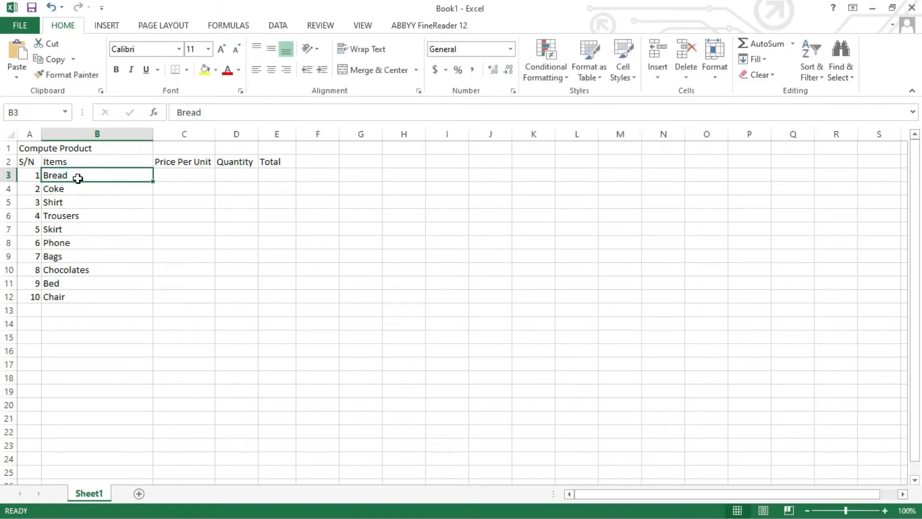
# Step: Enter the unit prices 500 for Bread, 1000 for Coke and 2500 for Shirt in cells C3 to C5
pyautogui.click(196, 176)
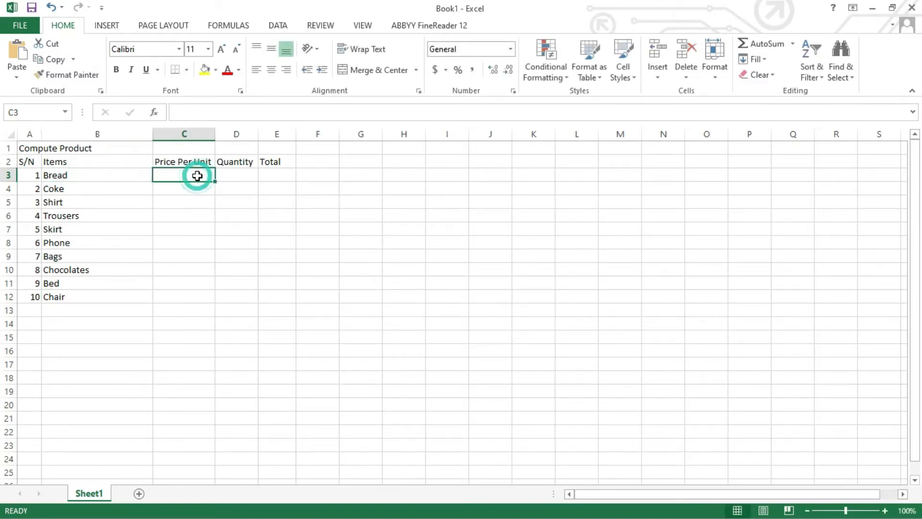
pyautogui.write('500')
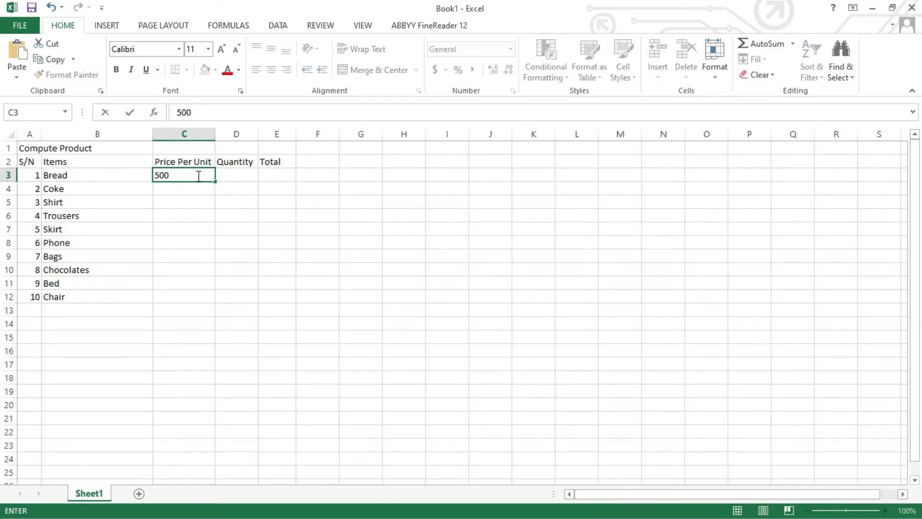
pyautogui.press('Return')
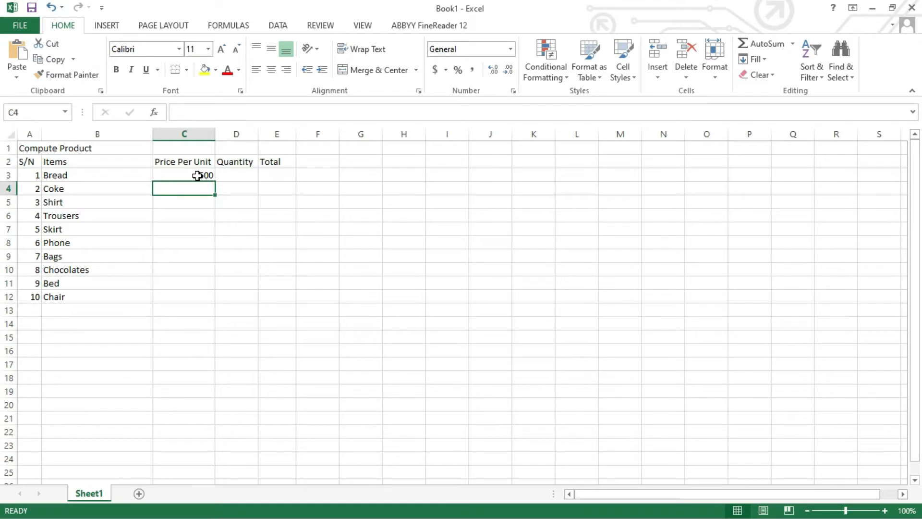
pyautogui.write('1000')
pyautogui.press('Return')
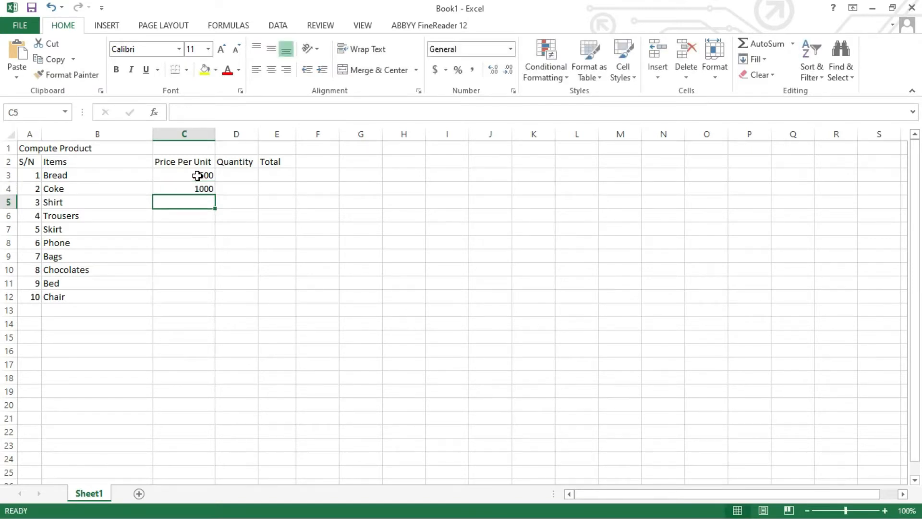
pyautogui.write('25')
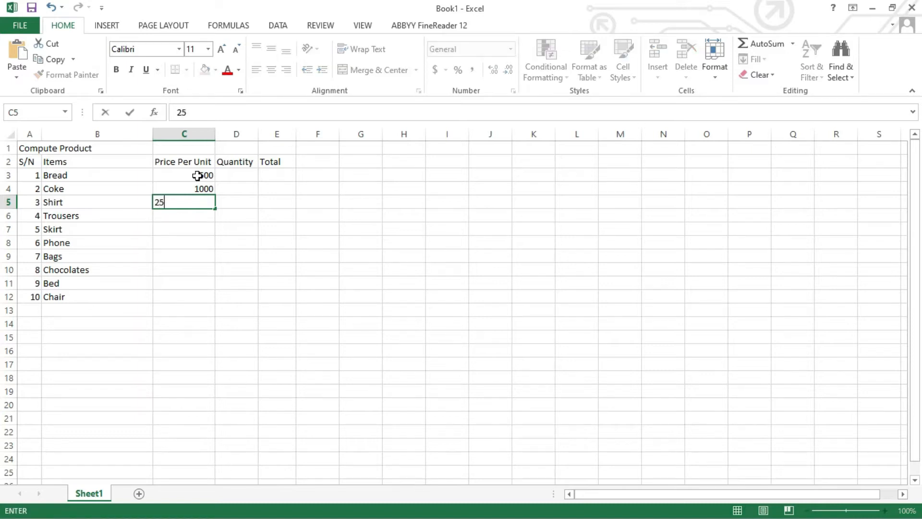
pyautogui.write('00')
pyautogui.press('Return')
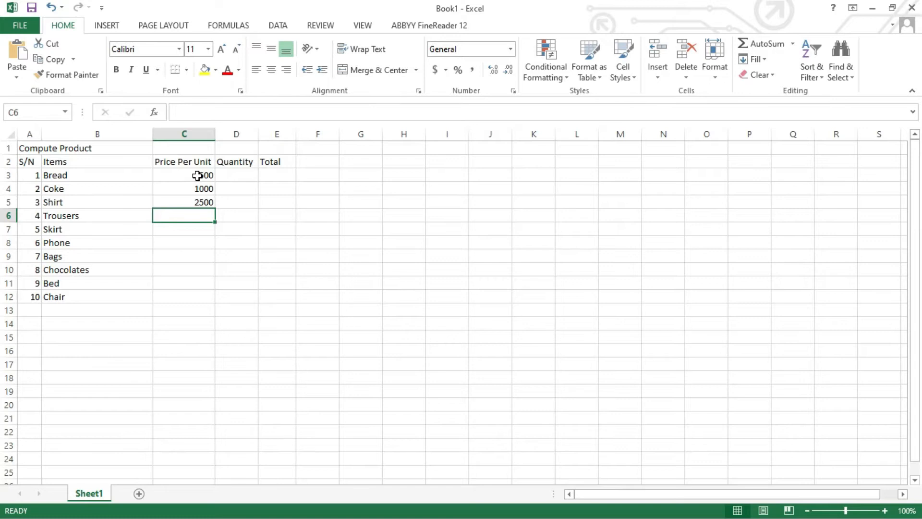
# Step: Enter the remaining unit prices in C6 to C12: 3000, 1500, 100000, 20000, 100, 15000 and 25000
pyautogui.write('300')
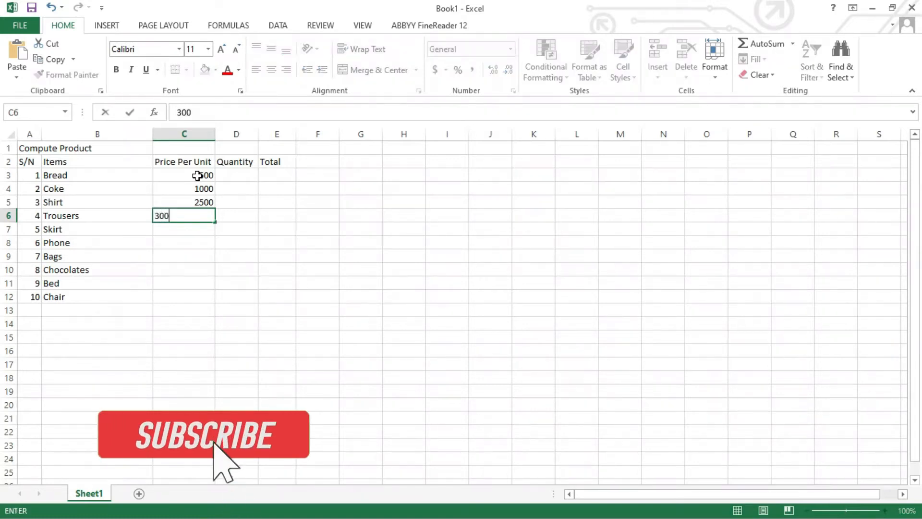
pyautogui.write('0')
pyautogui.press('Return')
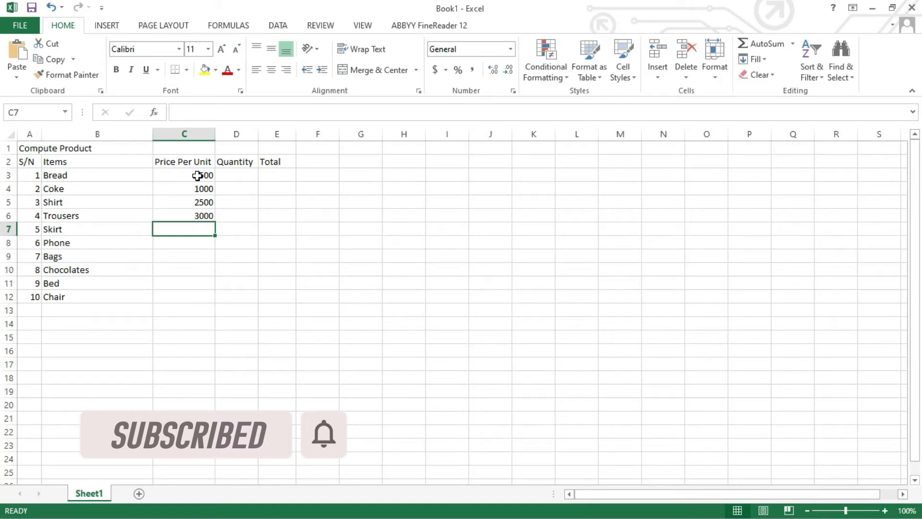
pyautogui.write('1500')
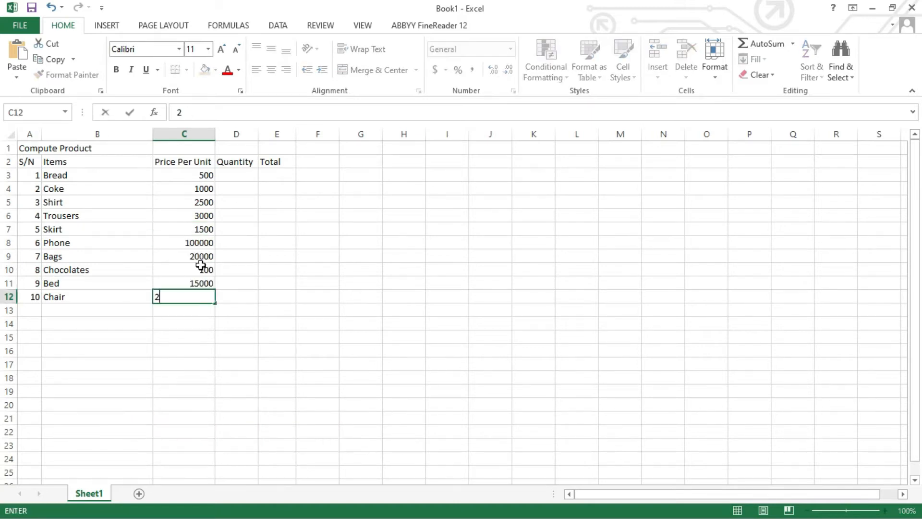
pyautogui.write('5000')
pyautogui.press('Return')
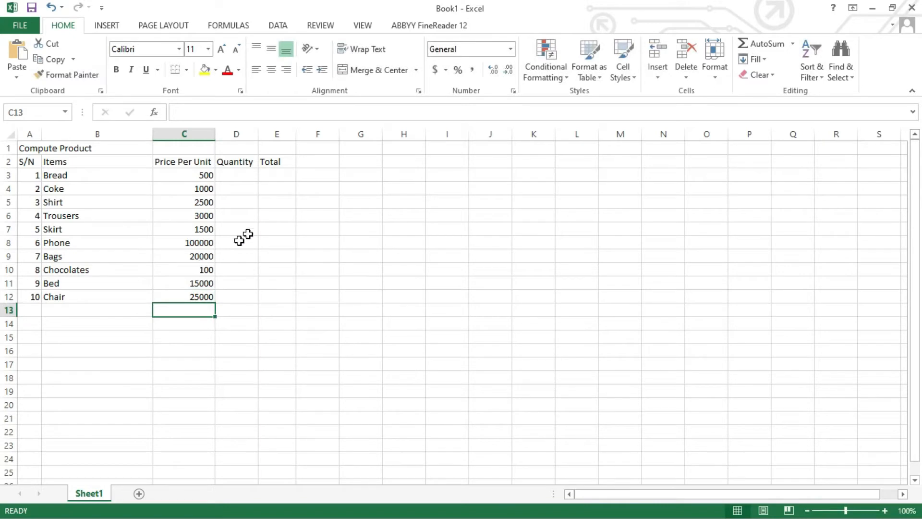
# Step: Enter the formula =SUMPRODUCT(C3*D3) in cell E3 to compute the Bread total
pyautogui.click(240, 177)
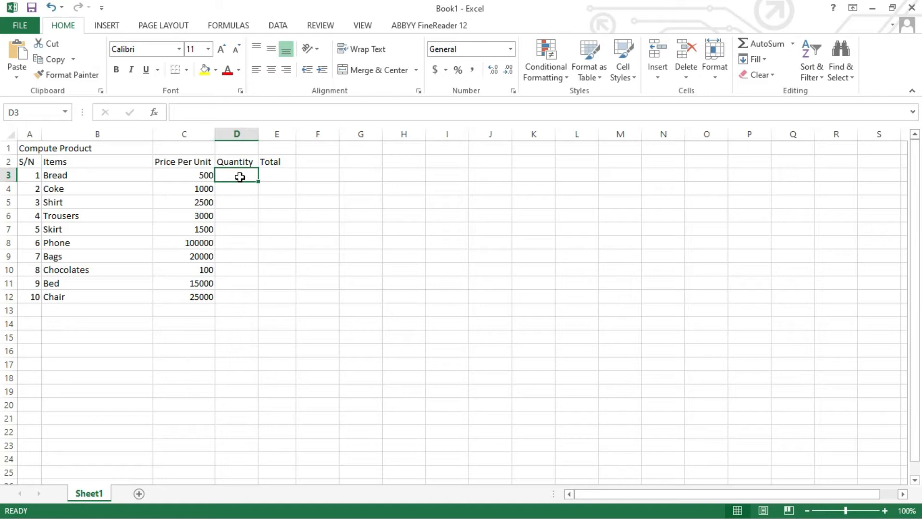
pyautogui.click(280, 177)
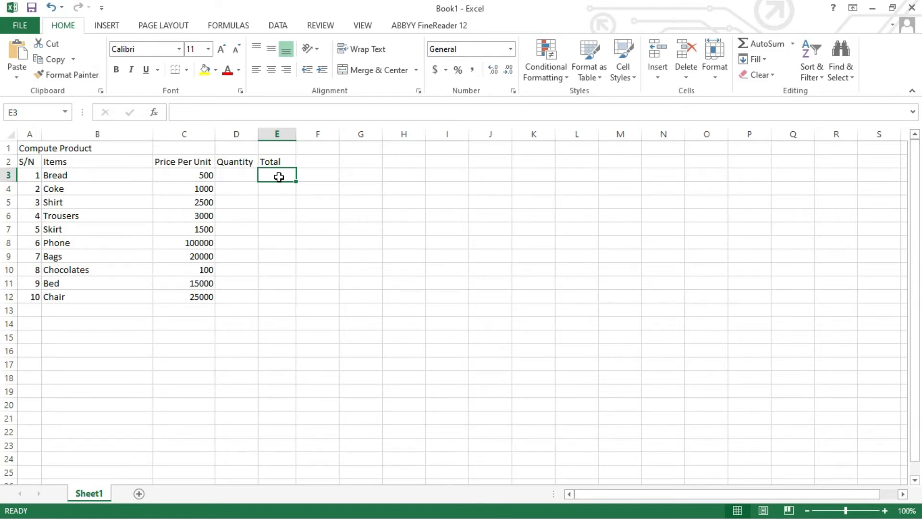
pyautogui.click(278, 187)
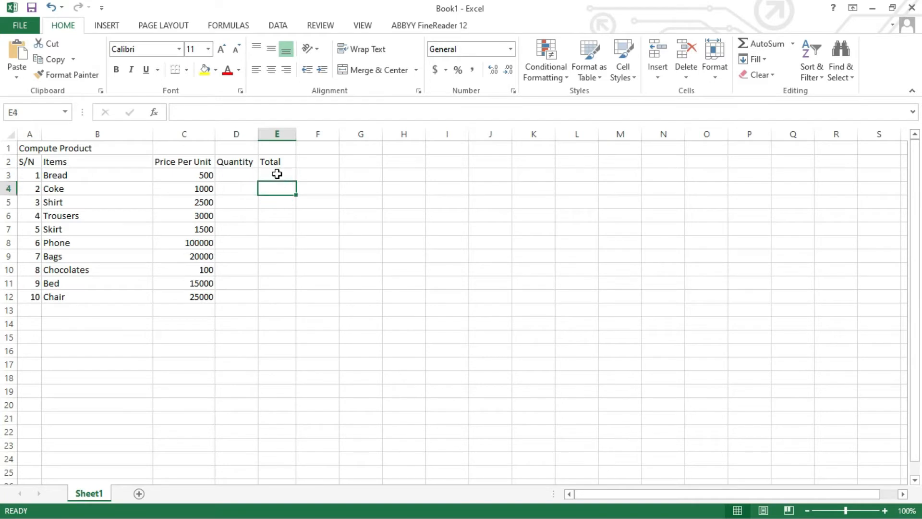
pyautogui.click(278, 173)
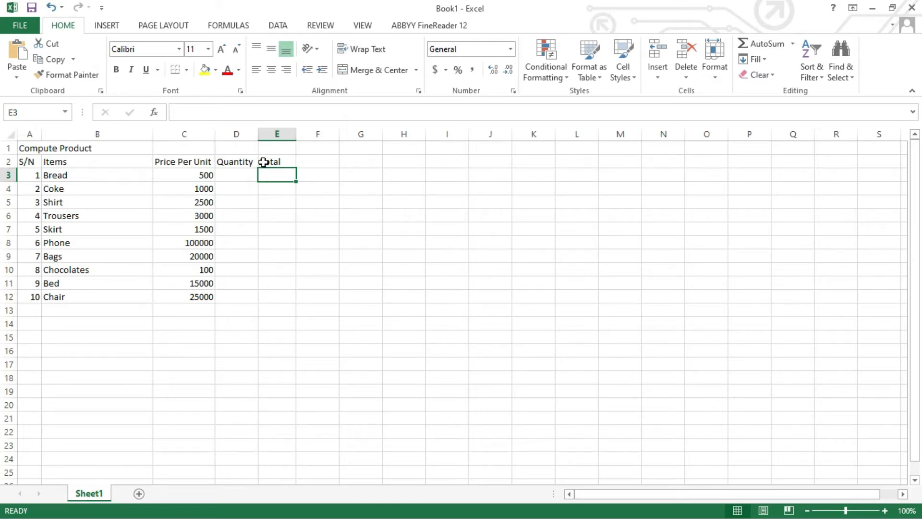
pyautogui.click(223, 114)
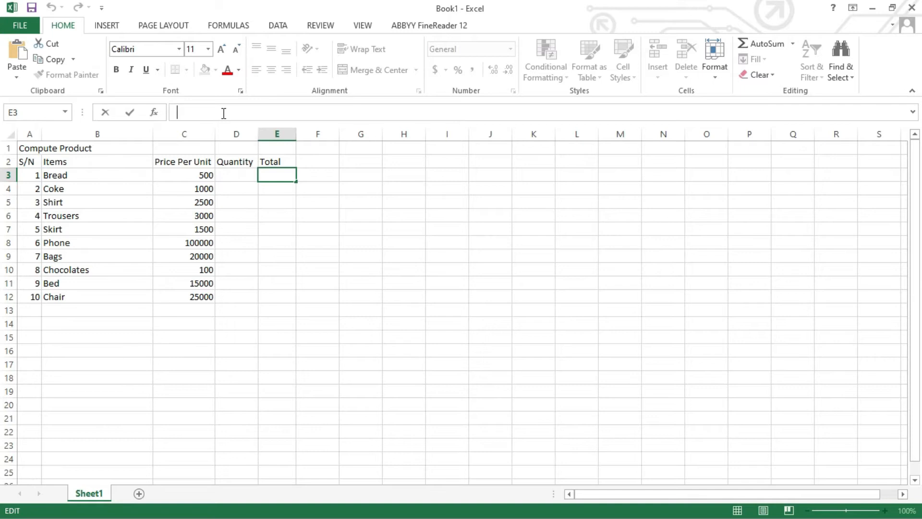
pyautogui.write('=')
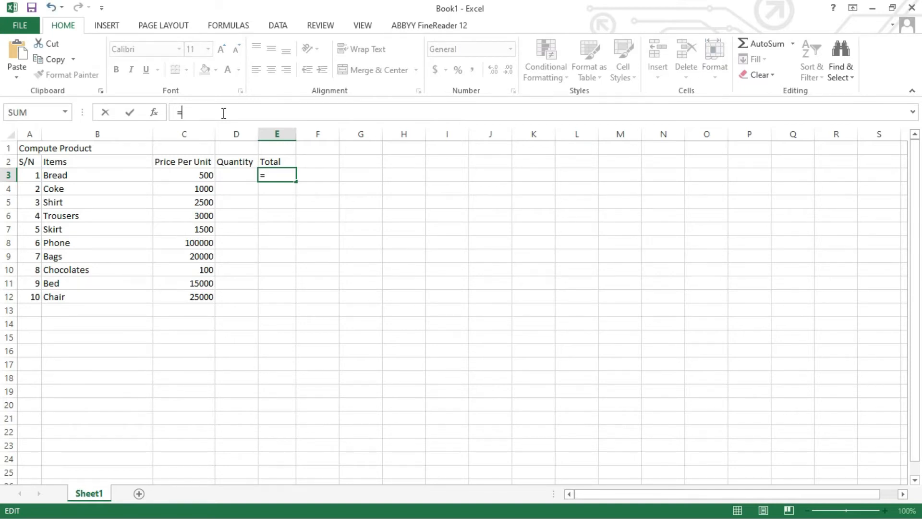
pyautogui.write('SUMP')
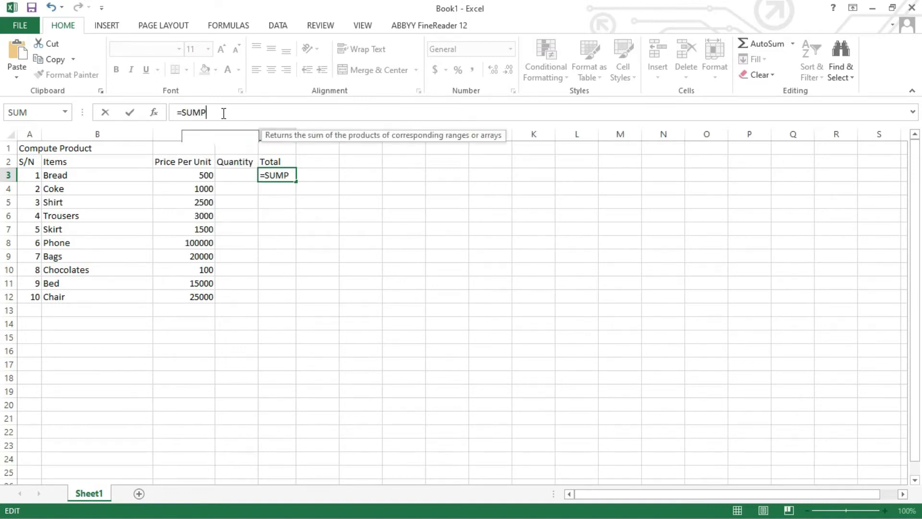
pyautogui.write('RODUCT')
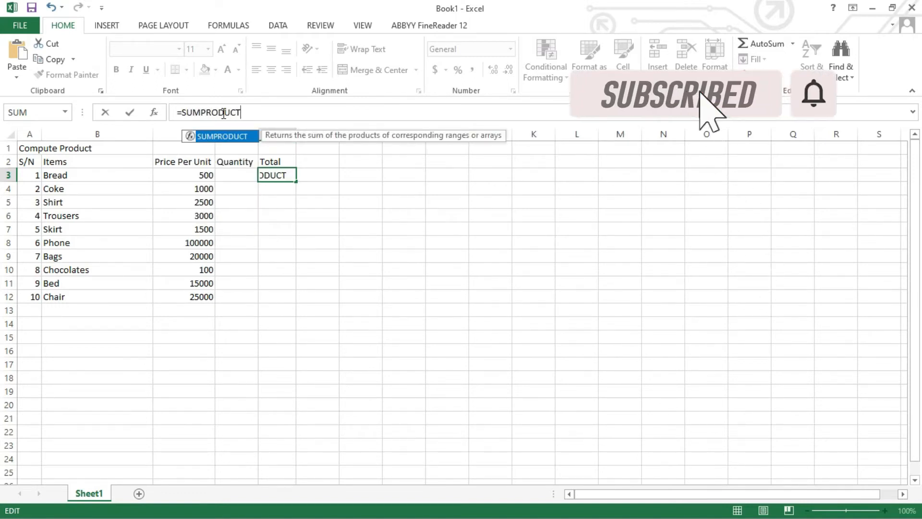
pyautogui.write('(')
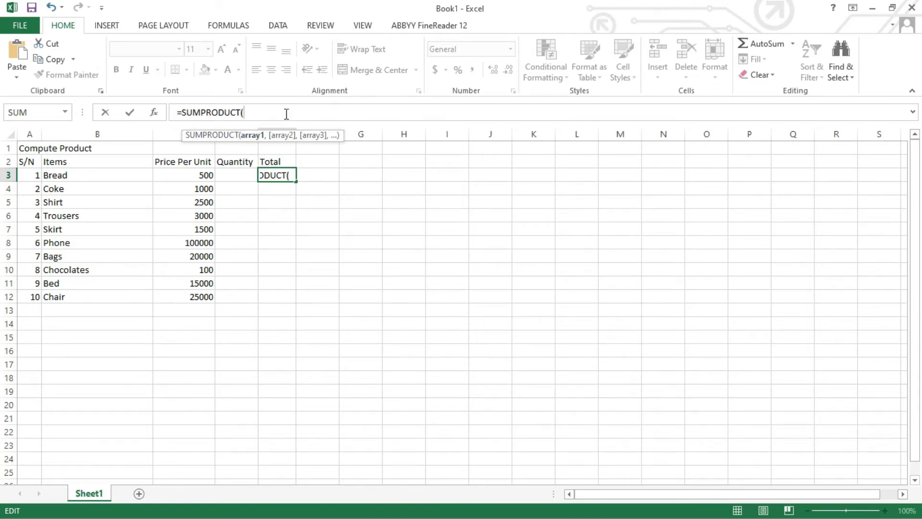
pyautogui.write('c')
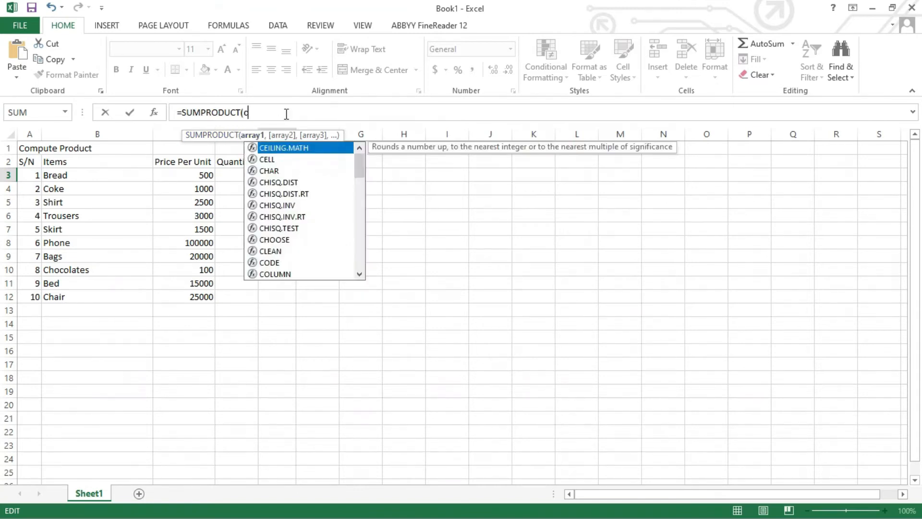
pyautogui.press('BackSpace')
pyautogui.write('C')
pyautogui.write('3*')
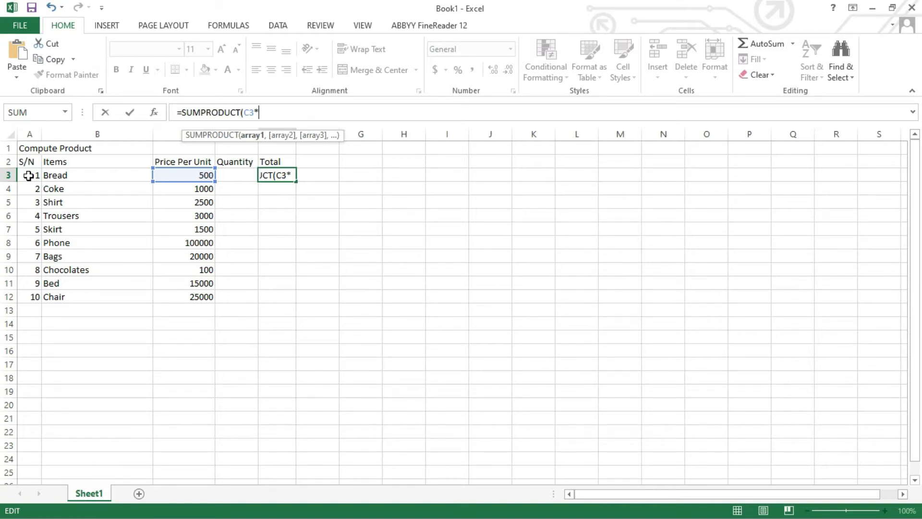
pyautogui.write('D')
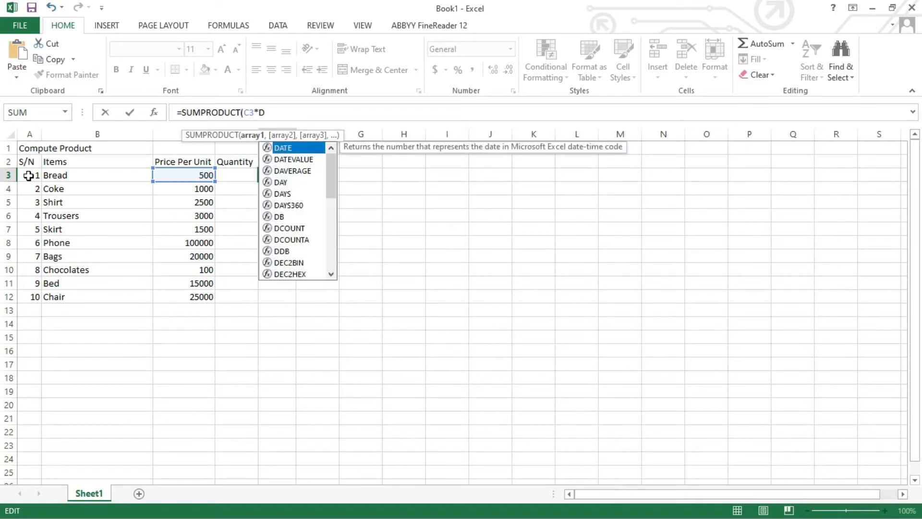
pyautogui.write('3')
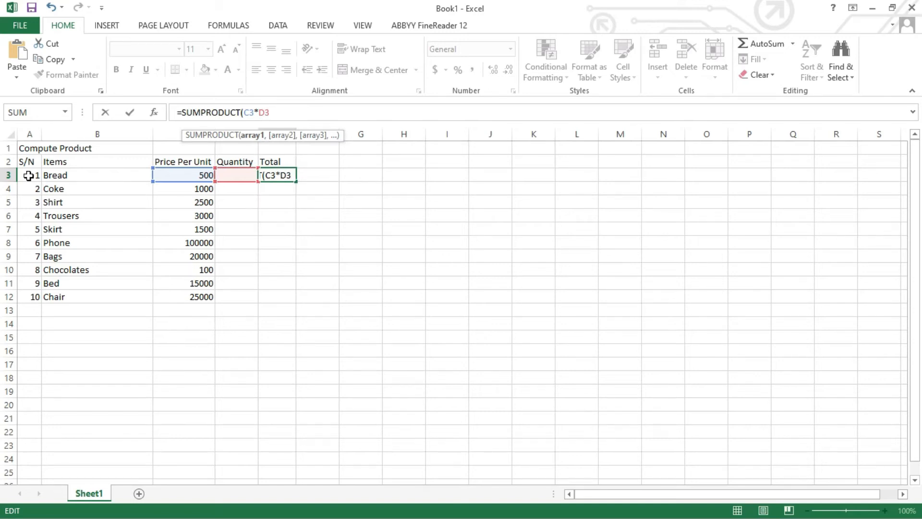
pyautogui.write(')')
pyautogui.press('Return')
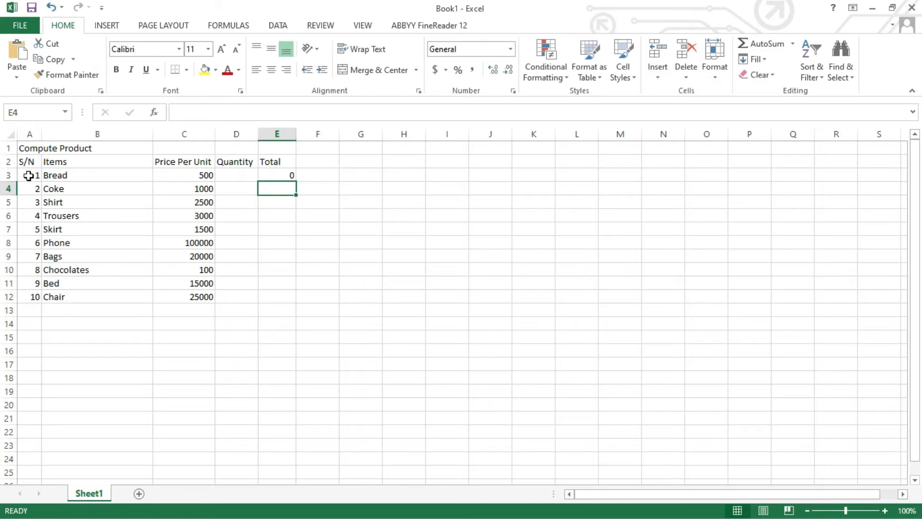
# Step: Fill the E3 total formula down through E12 and check the copied formulas in E4 to E7
pyautogui.click(269, 178)
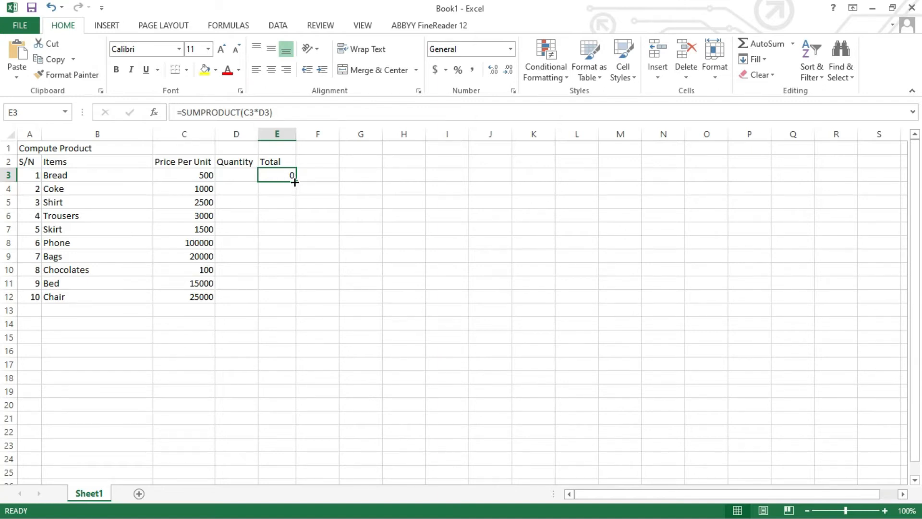
pyautogui.moveTo(295, 182); pyautogui.dragTo(295, 181)
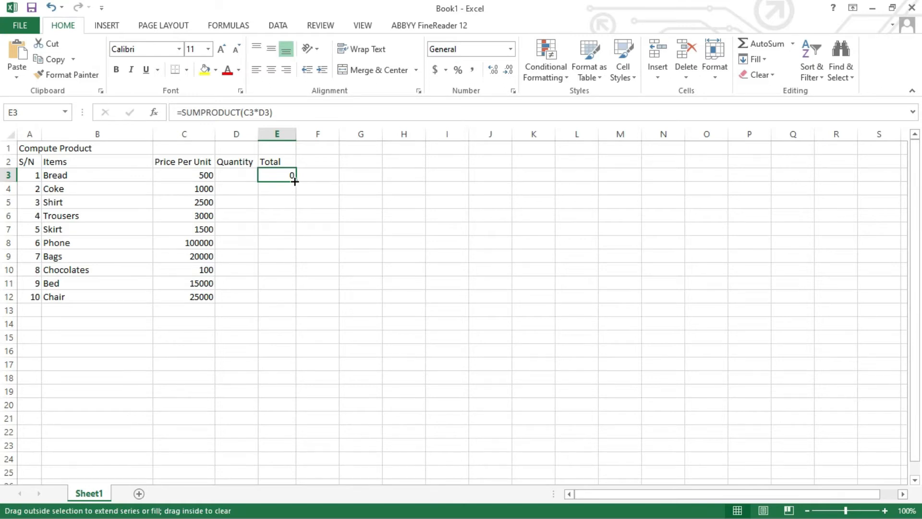
pyautogui.moveTo(295, 181); pyautogui.dragTo(293, 298)
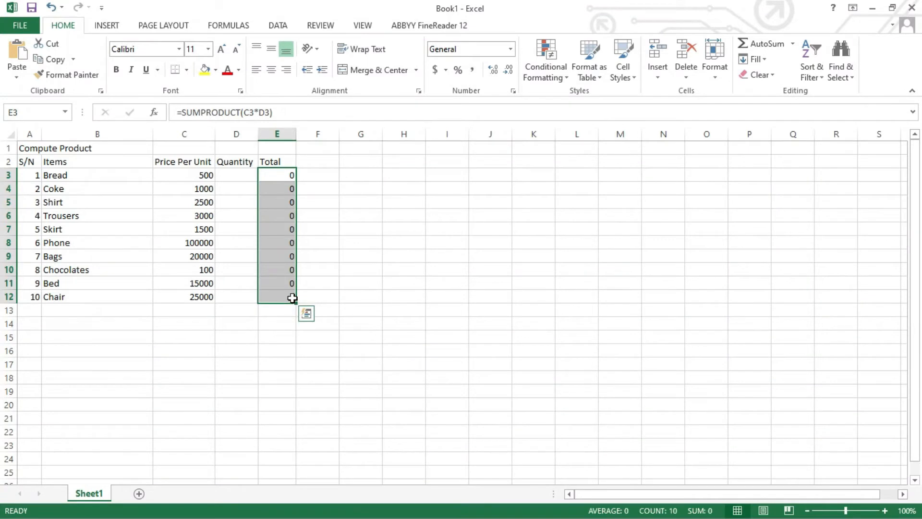
pyautogui.click(269, 192)
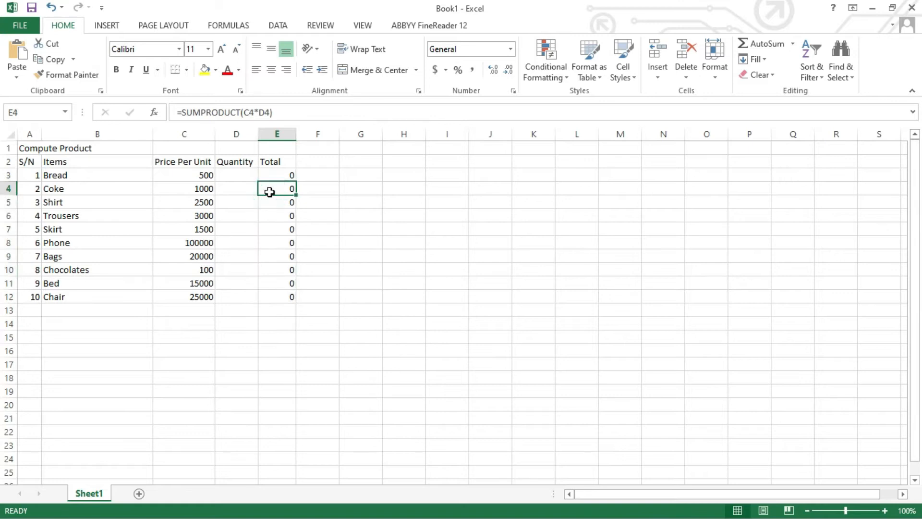
pyautogui.click(270, 203)
pyautogui.click(270, 214)
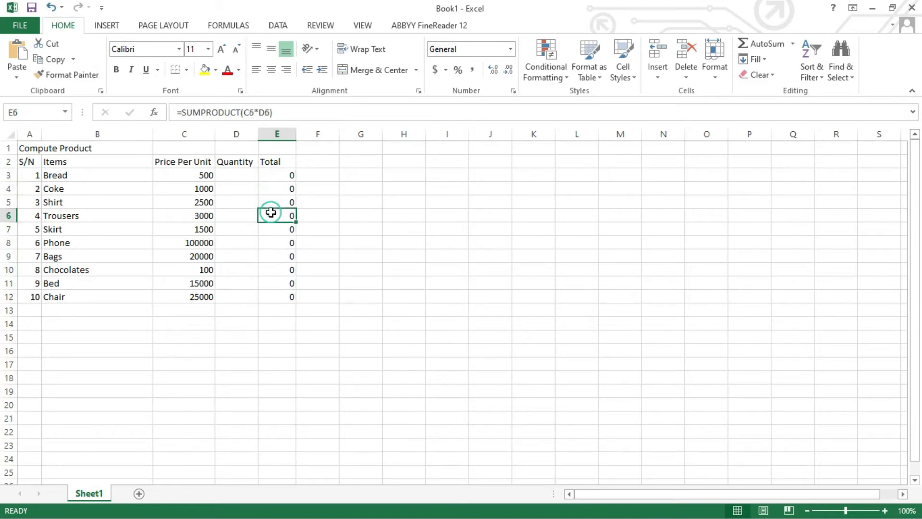
pyautogui.click(273, 230)
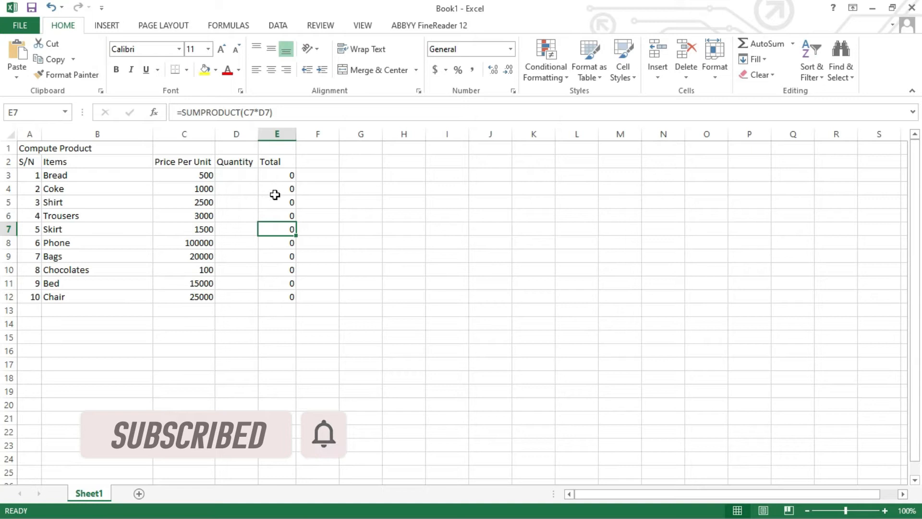
# Step: Enter the quantities 5 for Bread, 5 for Coke and 10 for Shirt in cells D3 to D5
pyautogui.click(240, 177)
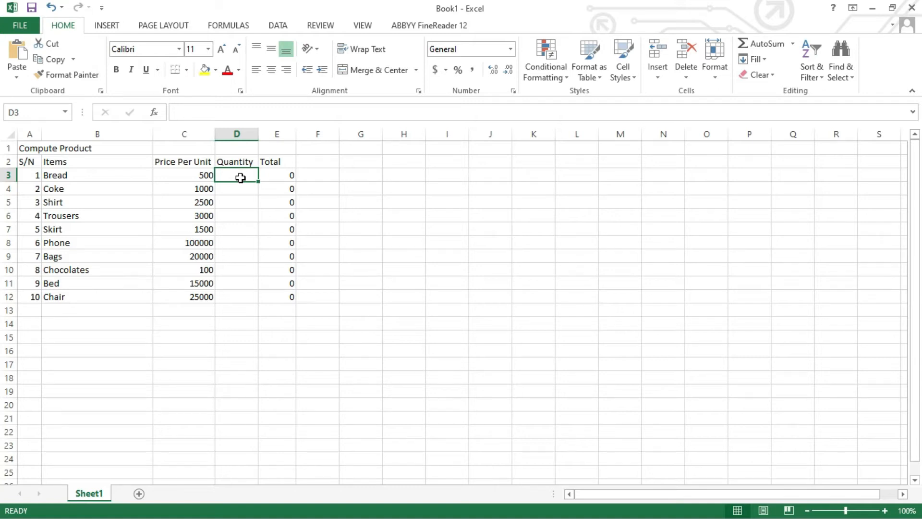
pyautogui.write('5')
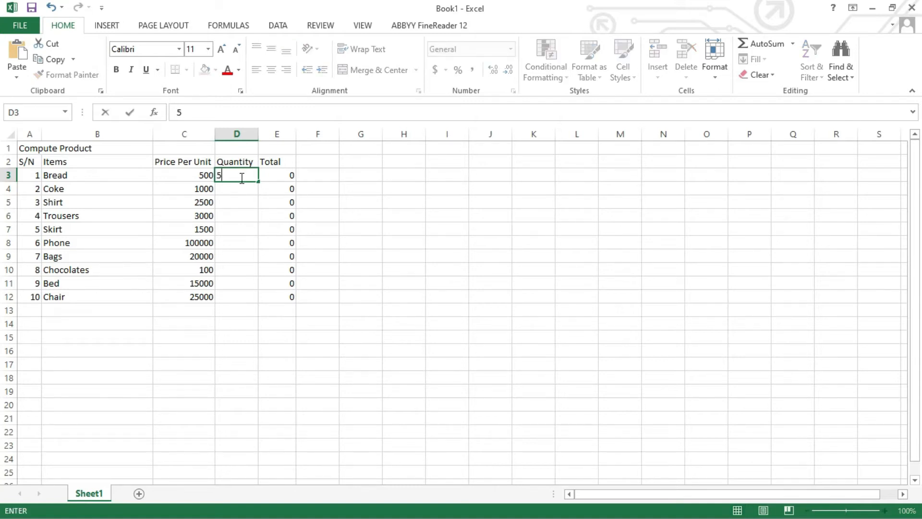
pyautogui.press('Return')
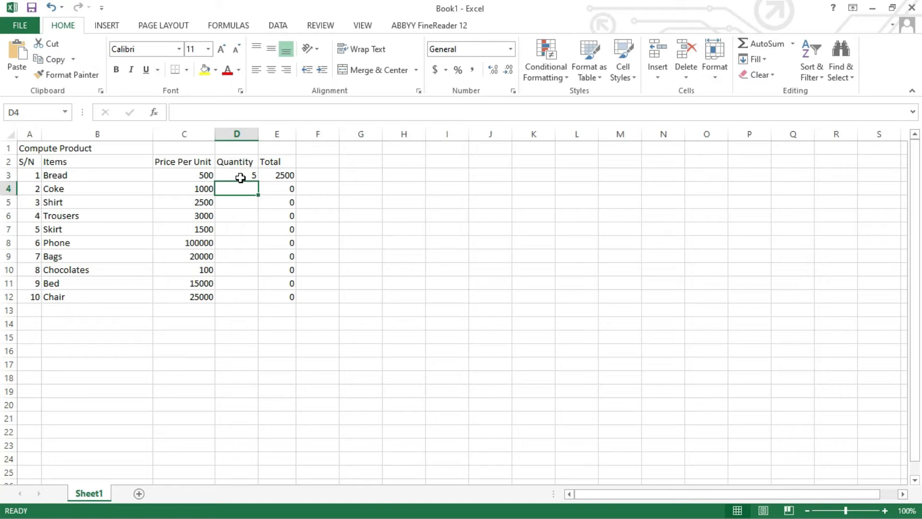
pyautogui.write('5')
pyautogui.press('Return')
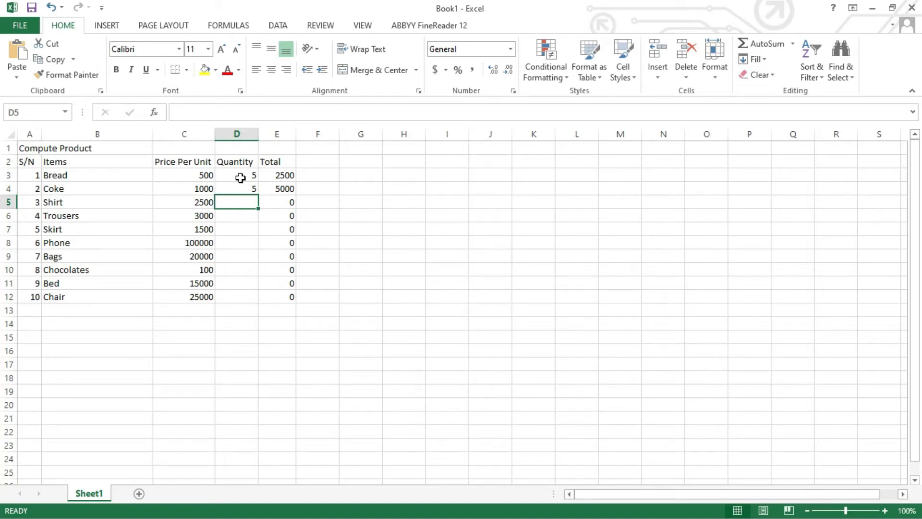
pyautogui.write('10')
pyautogui.press('Return')
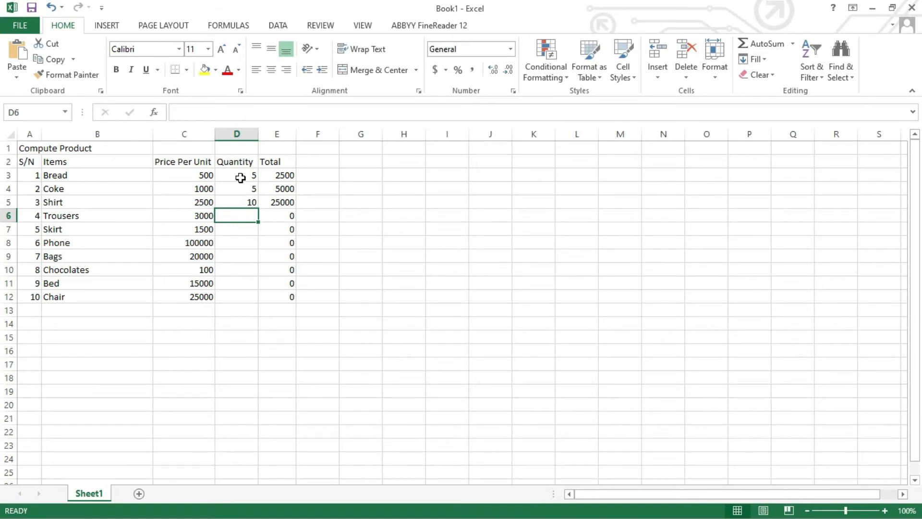
# Step: Enter the quantities 3 for Trousers, 3 for Skirt and 2 for Phone in cells D6 to D8
pyautogui.write('3')
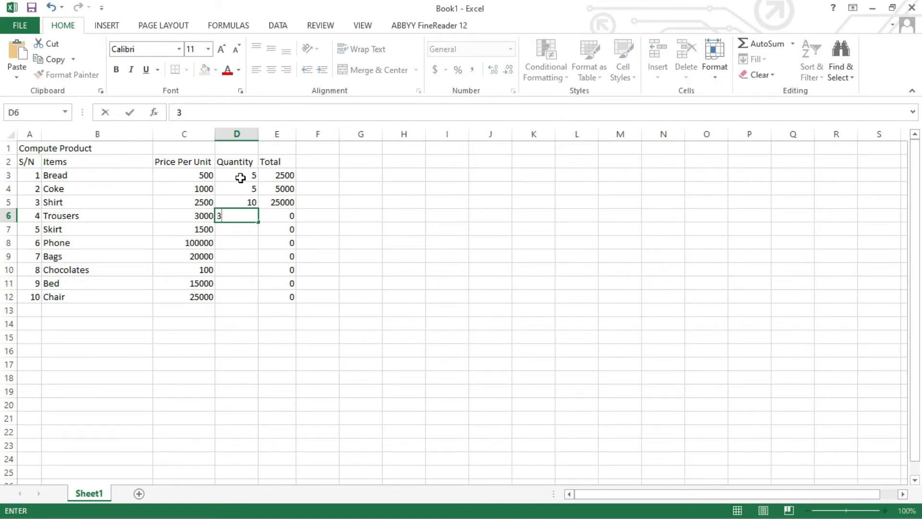
pyautogui.press('Return')
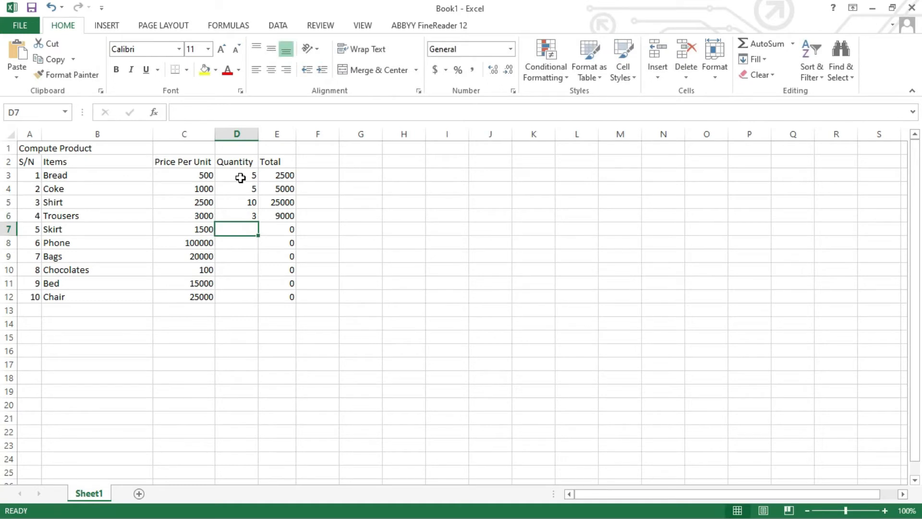
pyautogui.write('3')
pyautogui.press('Return')
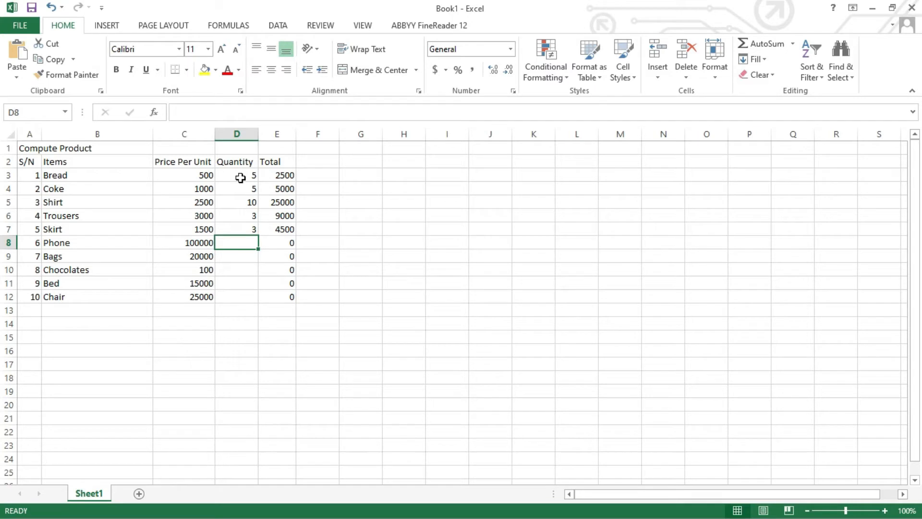
pyautogui.write('2')
pyautogui.press('Return')
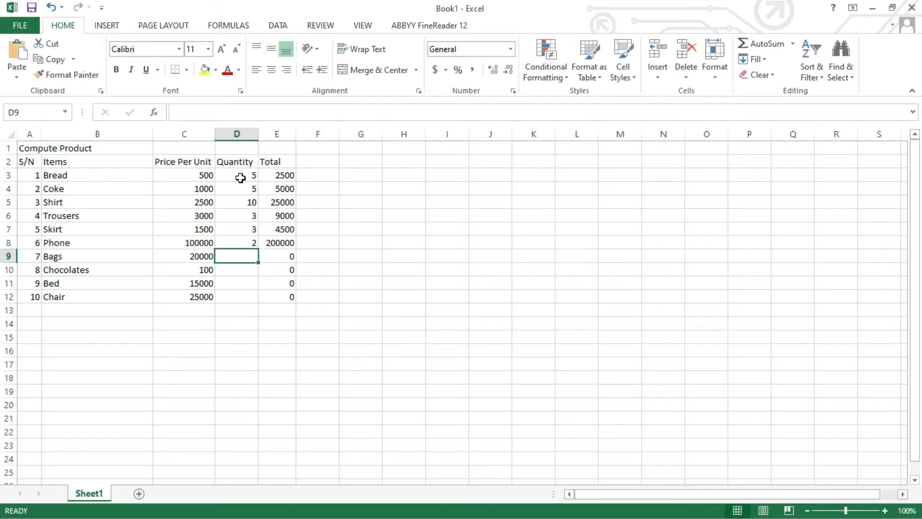
# Step: Change the item name in cell B9 to Bag
pyautogui.doubleClick(65, 258)
pyautogui.press('BackSpace')
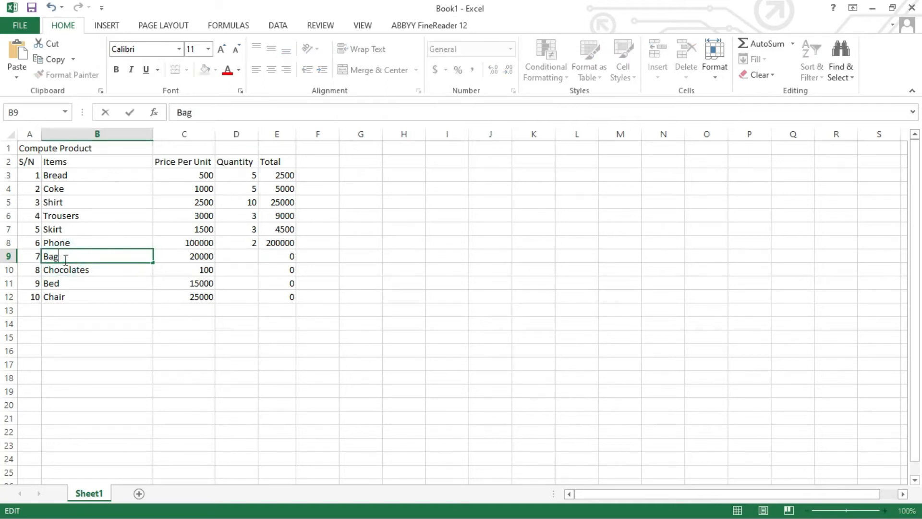
pyautogui.click(243, 258)
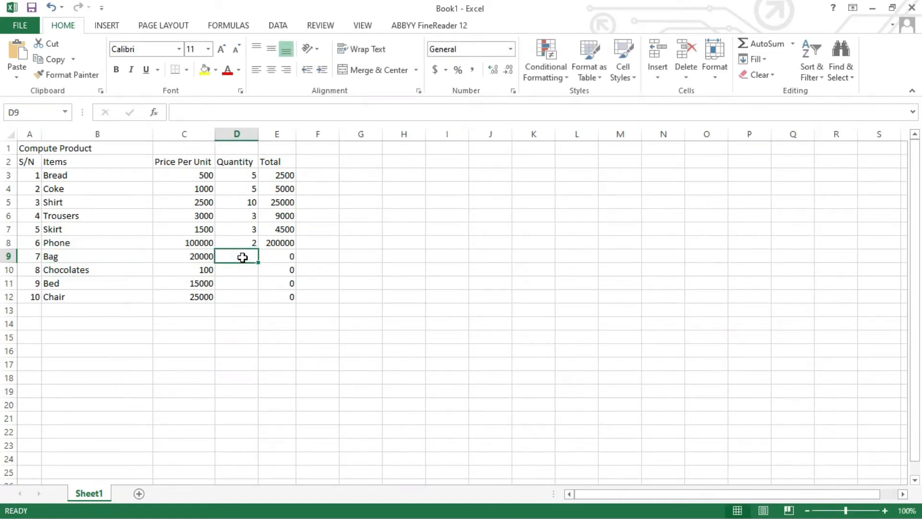
# Step: Enter the quantities 3 for Bag, 10 for Chocolates, 2 for Bed and 4 for Chair in cells D9 to D12
pyautogui.write('3')
pyautogui.press('Return')
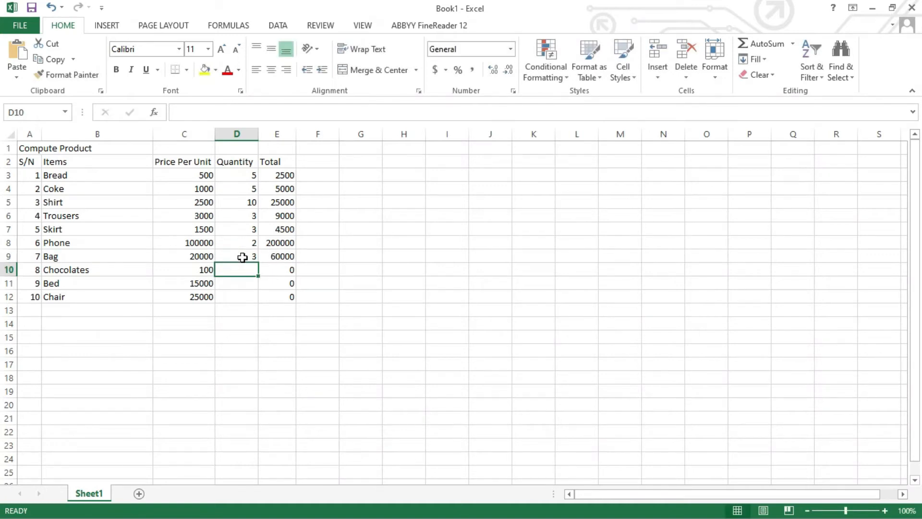
pyautogui.write('10')
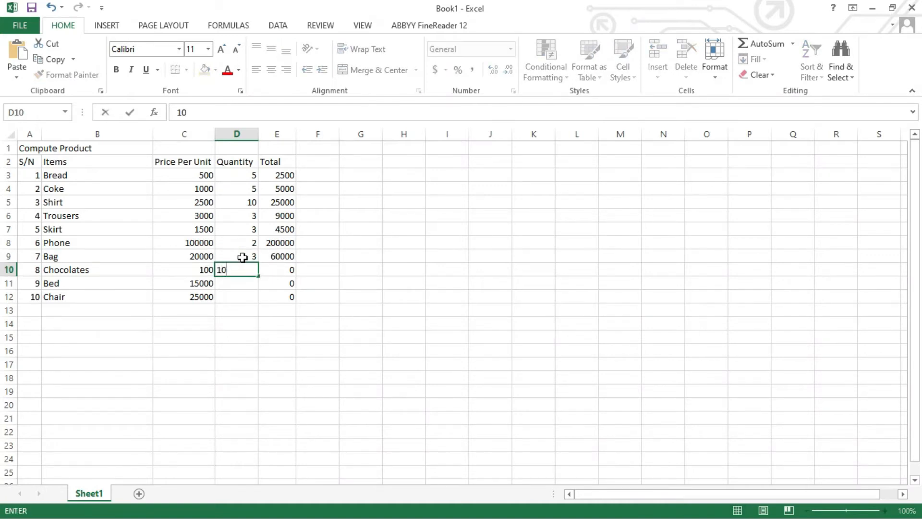
pyautogui.press('Return')
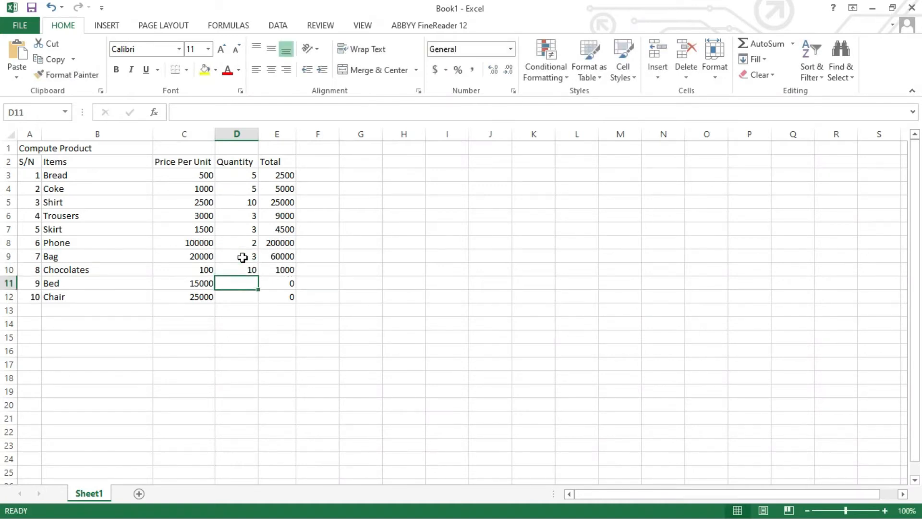
pyautogui.write('2')
pyautogui.press('Return')
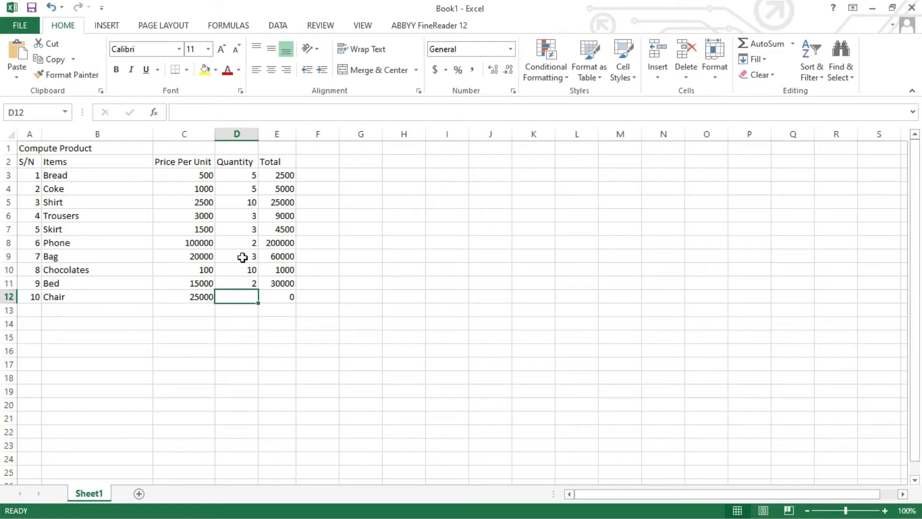
pyautogui.write('4')
pyautogui.press('Return')
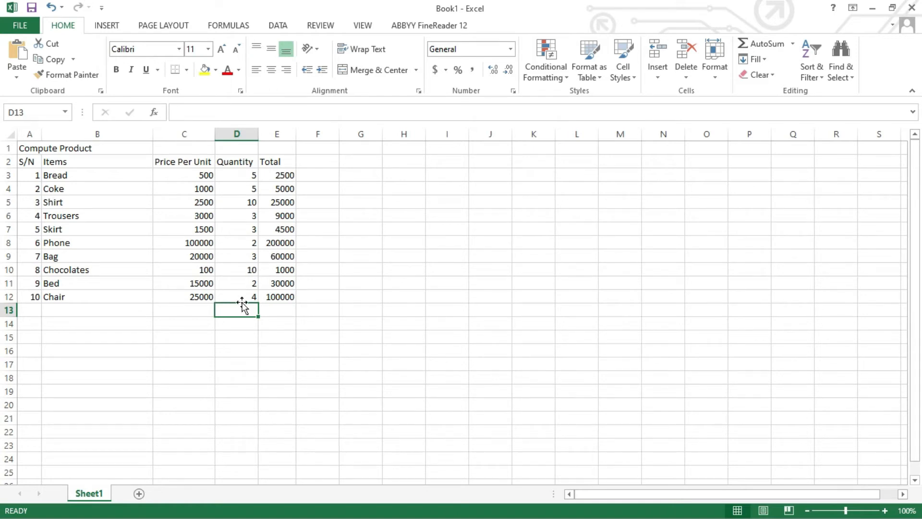
# Step: Enter the row label Grand Total in cell B13 below the last item
pyautogui.click(98, 310)
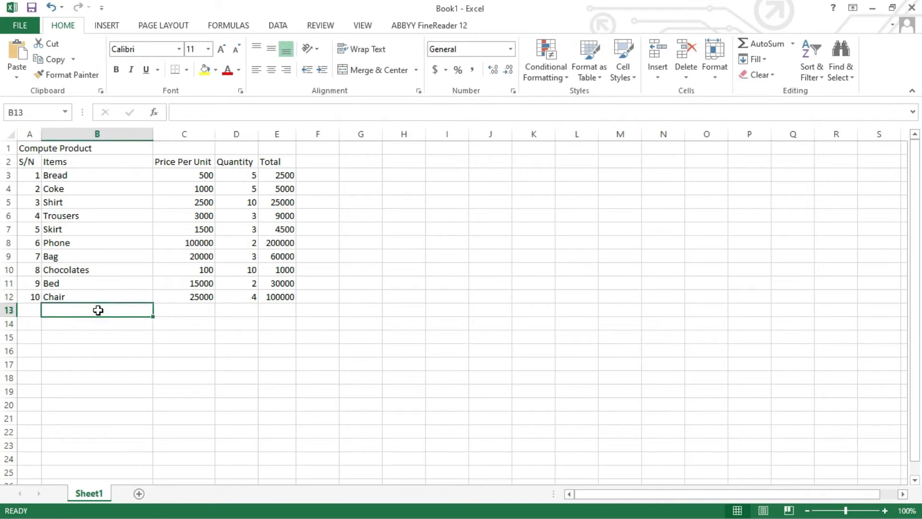
pyautogui.write('Grab')
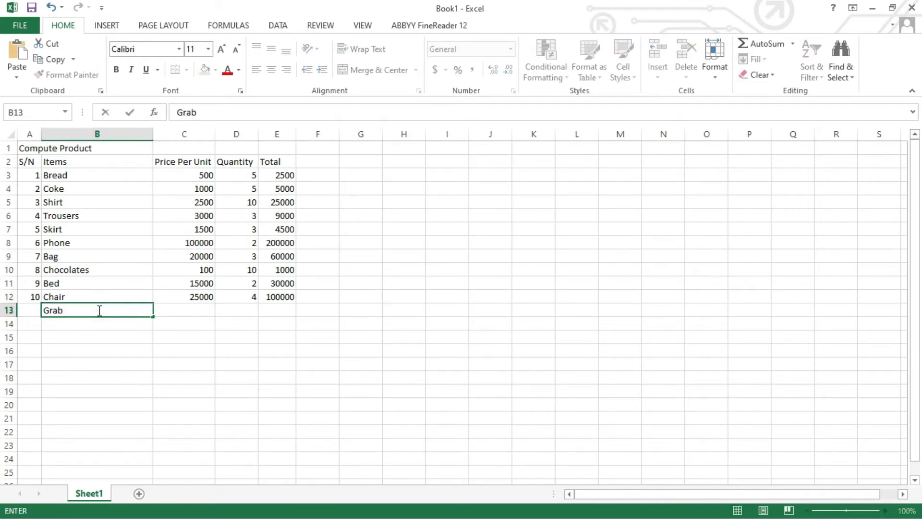
pyautogui.press('BackSpace')
pyautogui.write('nd Toa')
pyautogui.press('BackSpace')
pyautogui.write('tal')
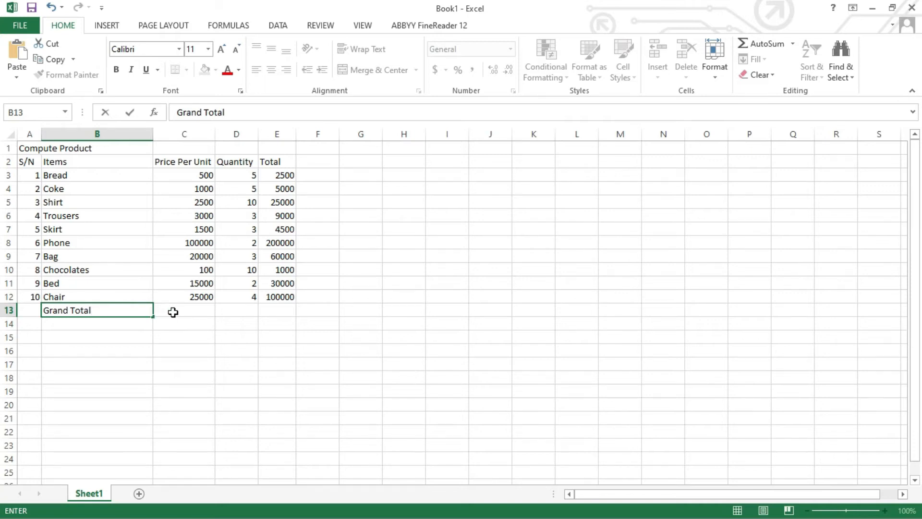
pyautogui.click(239, 311)
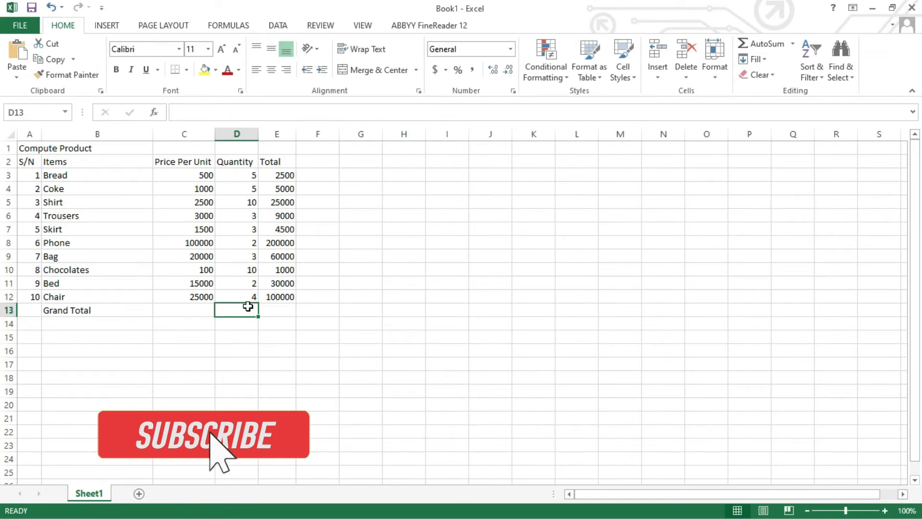
# Step: Widen column E, which holds the item totals
pyautogui.click(283, 311)
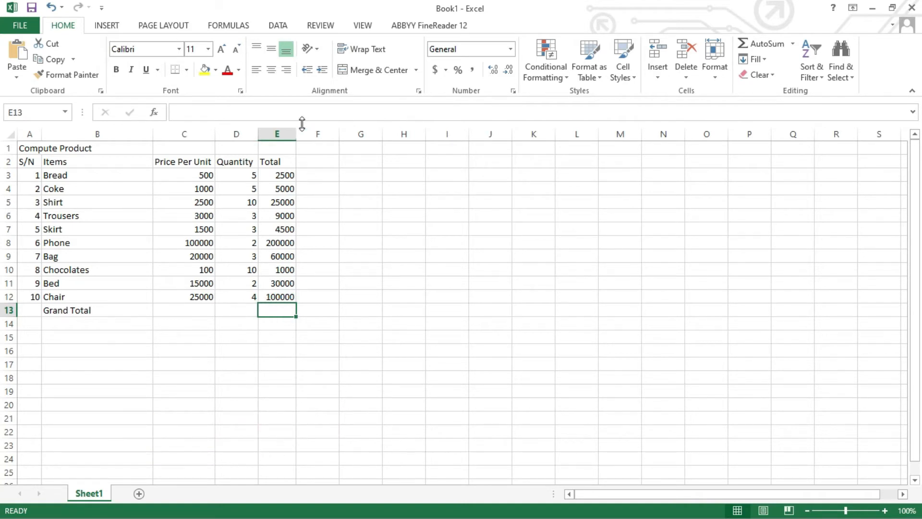
pyautogui.moveTo(298, 129); pyautogui.dragTo(323, 130)
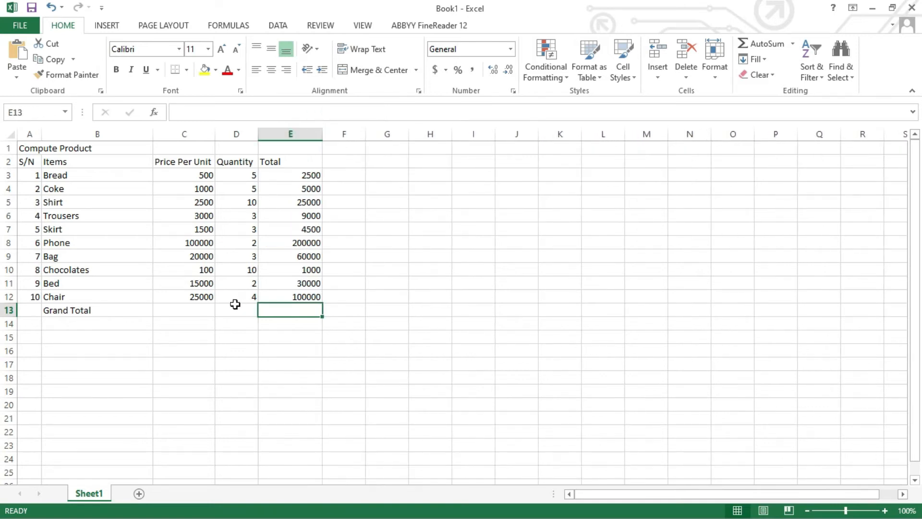
# Step: Add up the quantities in cell D13 with the formula =SUM(D3:D12)
pyautogui.click(240, 307)
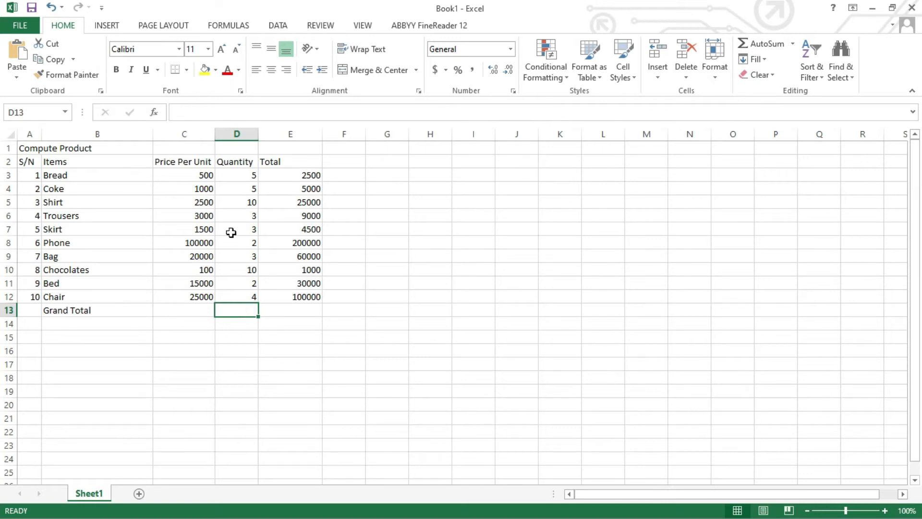
pyautogui.click(206, 114)
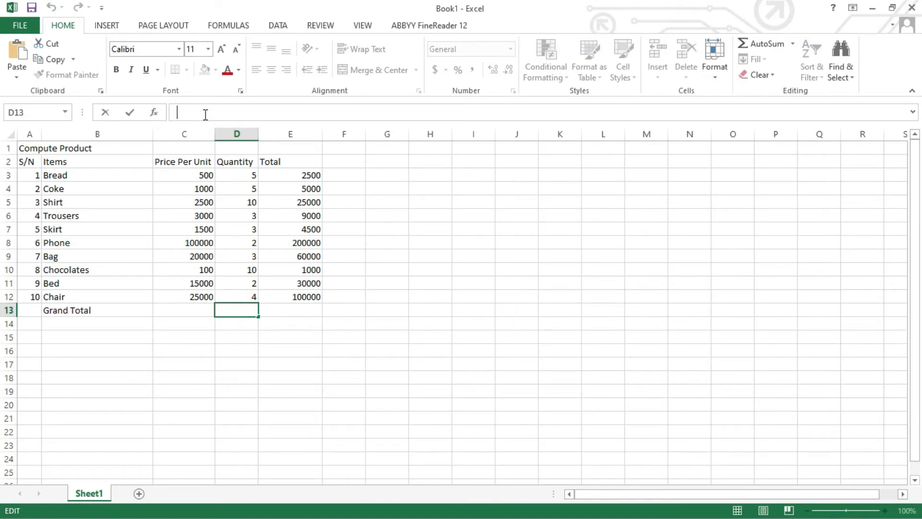
pyautogui.write('=')
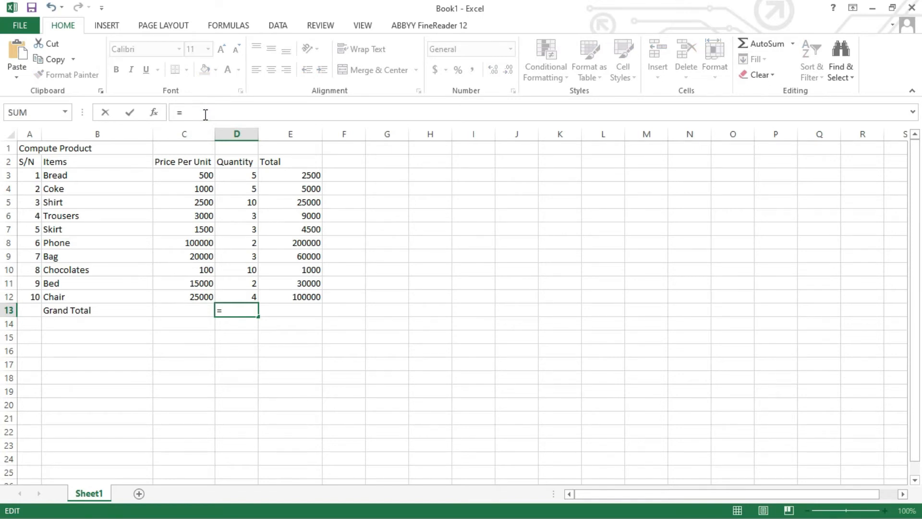
pyautogui.write('SUM')
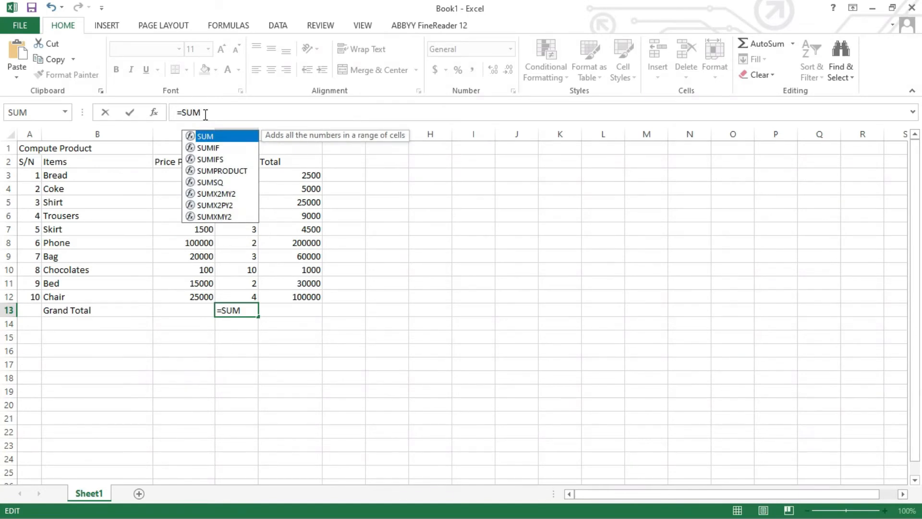
pyautogui.write('(')
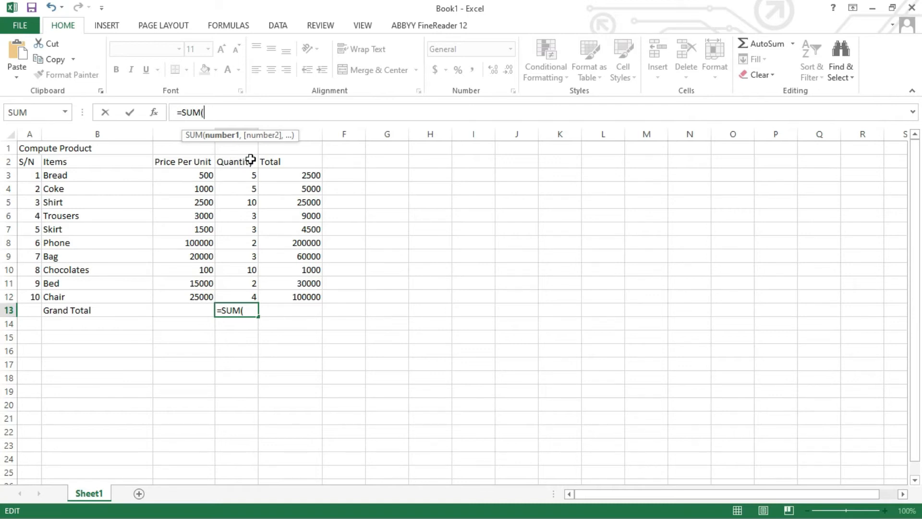
pyautogui.click(235, 114)
pyautogui.write('D')
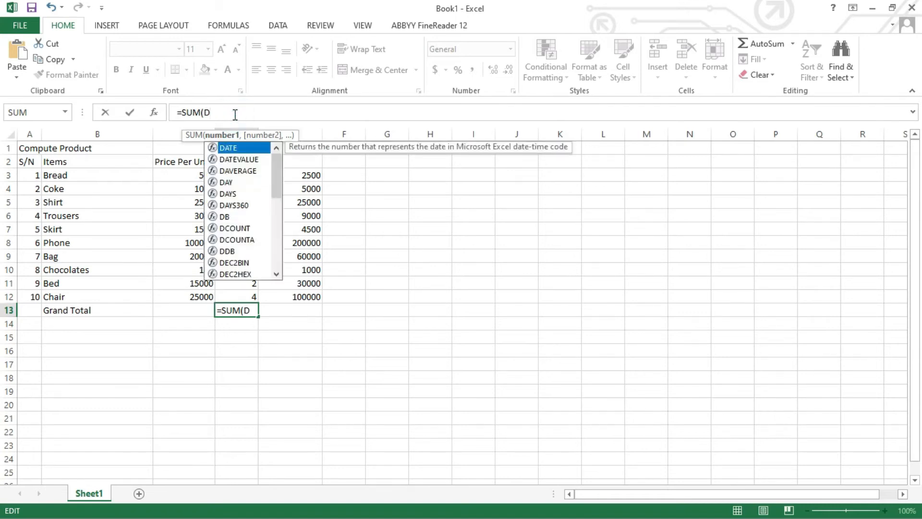
pyautogui.write('3')
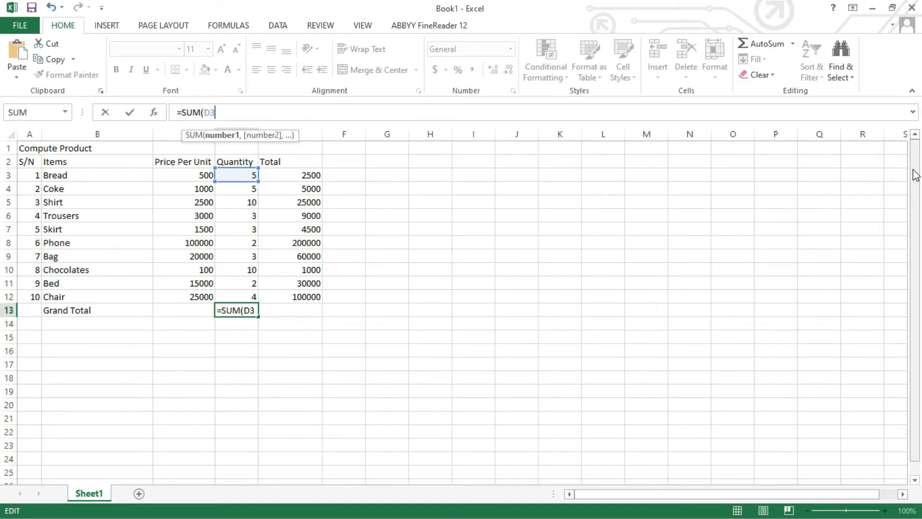
pyautogui.moveTo(915, 175); pyautogui.dragTo(914, 159)
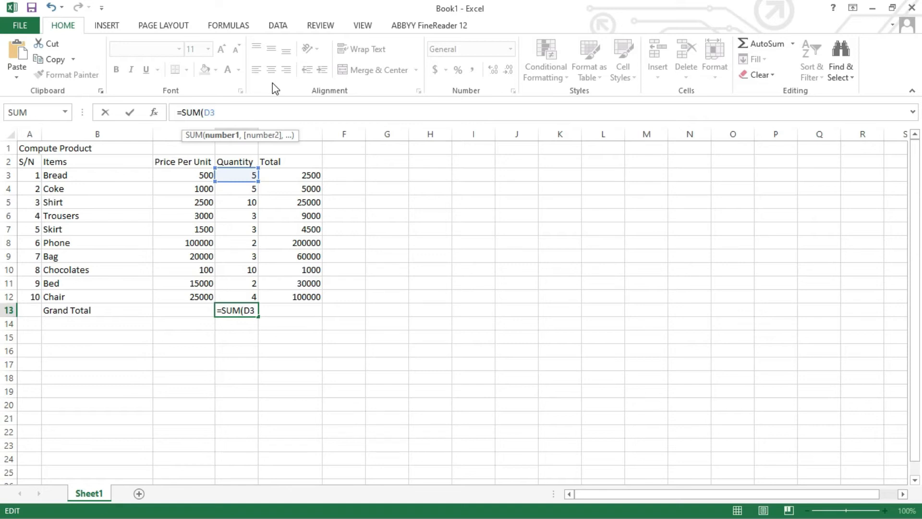
pyautogui.write(':')
pyautogui.write('D')
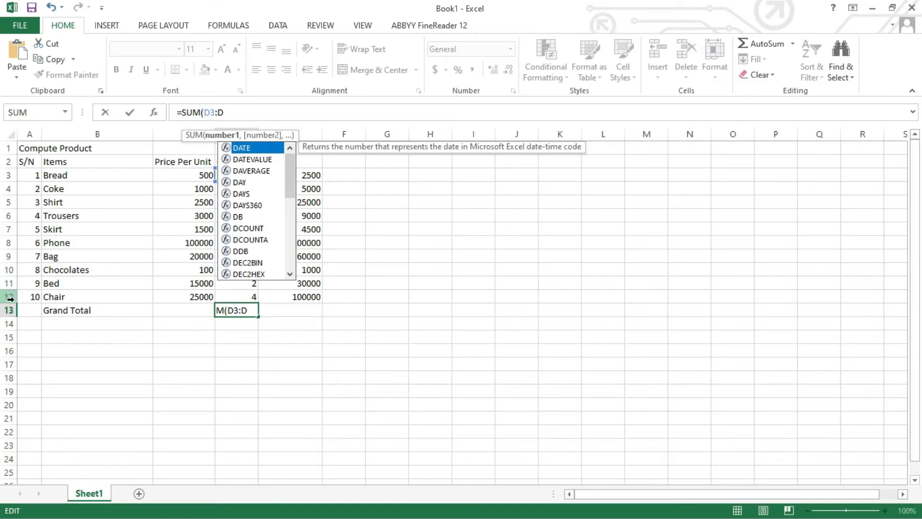
pyautogui.write('12')
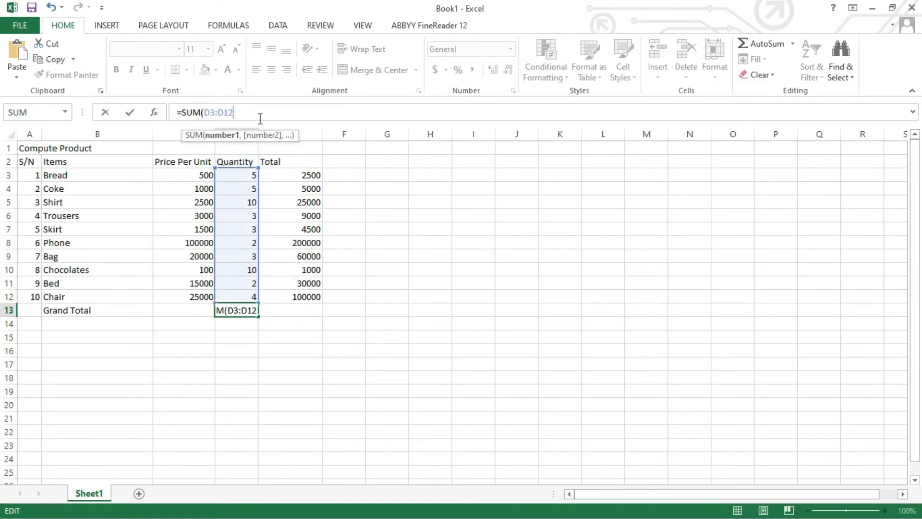
pyautogui.write(')')
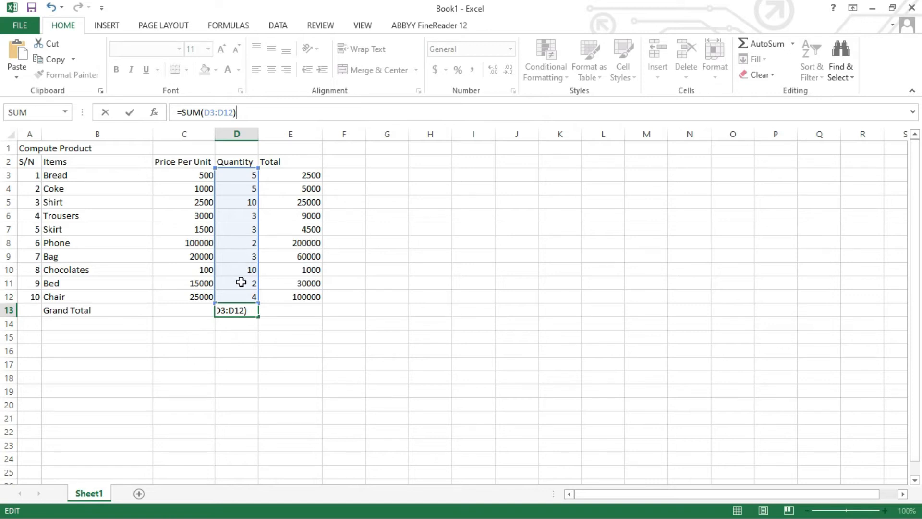
pyautogui.press('Return')
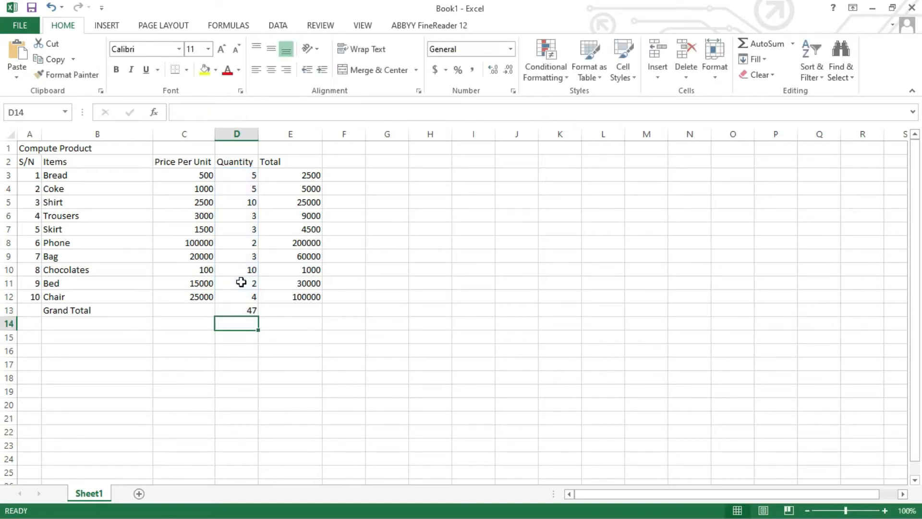
# Step: Copy the SUM formula from D13 across to E13 to compute the grand total of the Total column
pyautogui.click(246, 309)
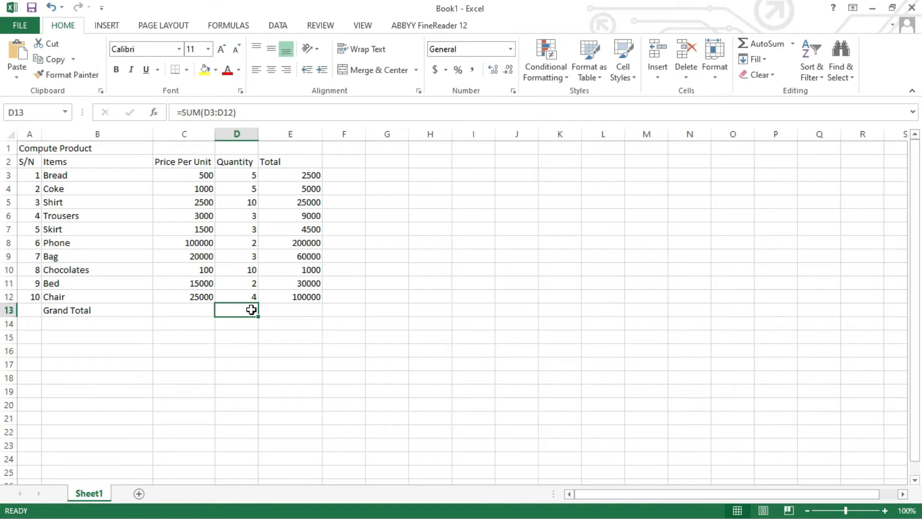
pyautogui.click(291, 311)
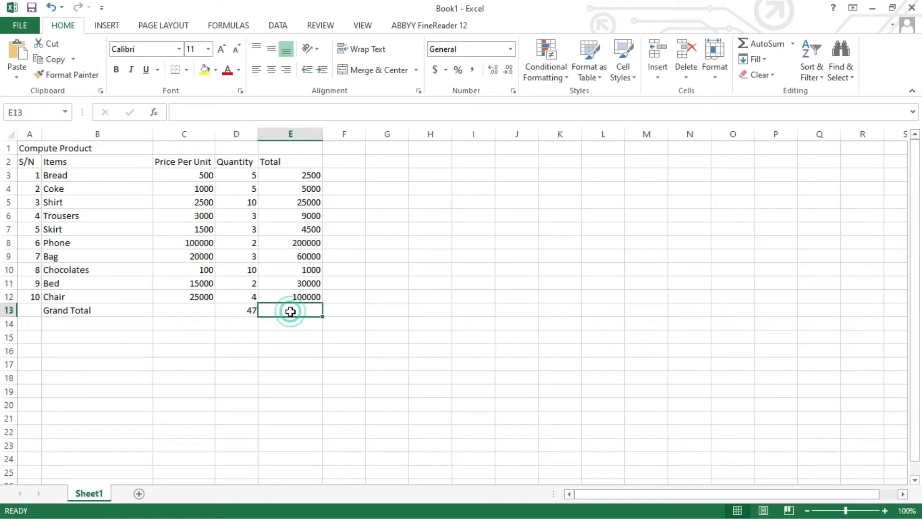
pyautogui.click(245, 310)
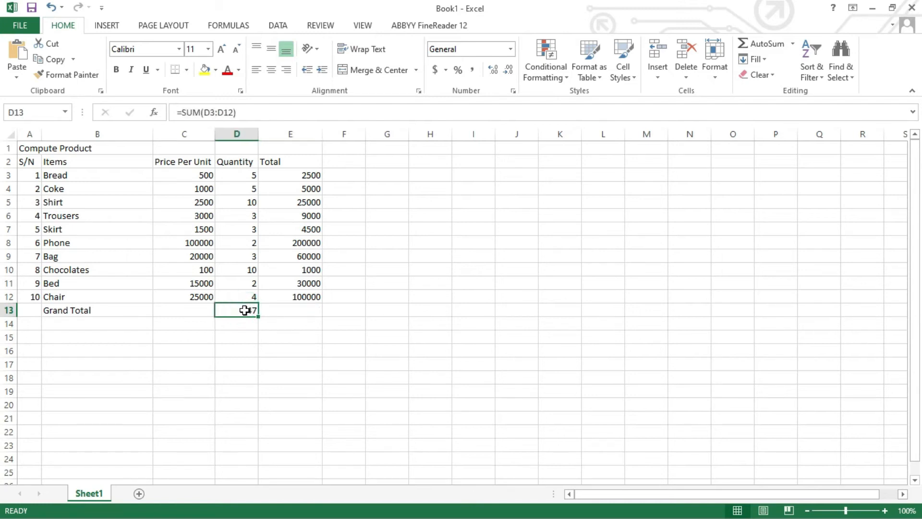
pyautogui.click(273, 311)
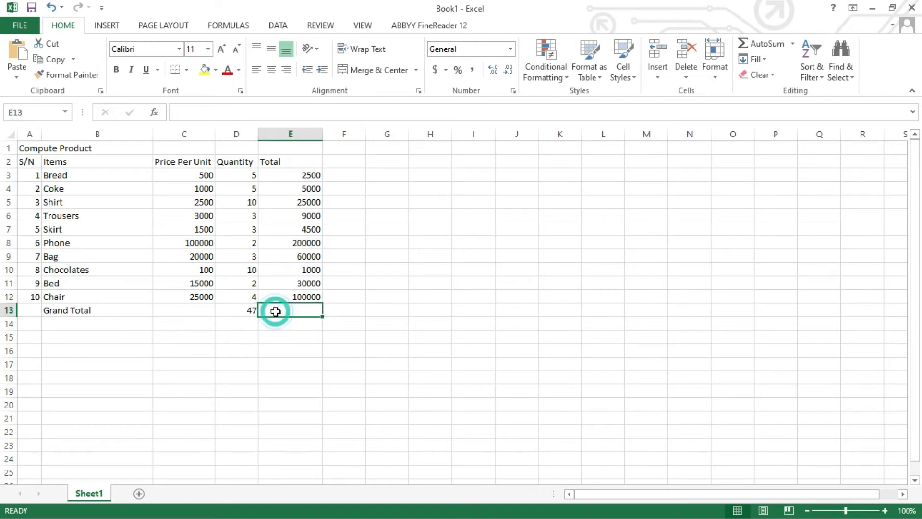
pyautogui.click(247, 311)
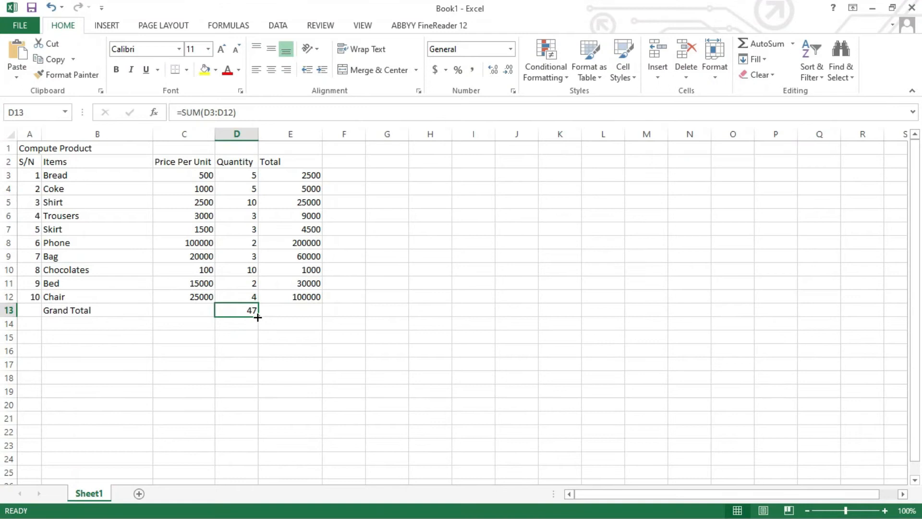
pyautogui.moveTo(258, 317); pyautogui.dragTo(306, 313)
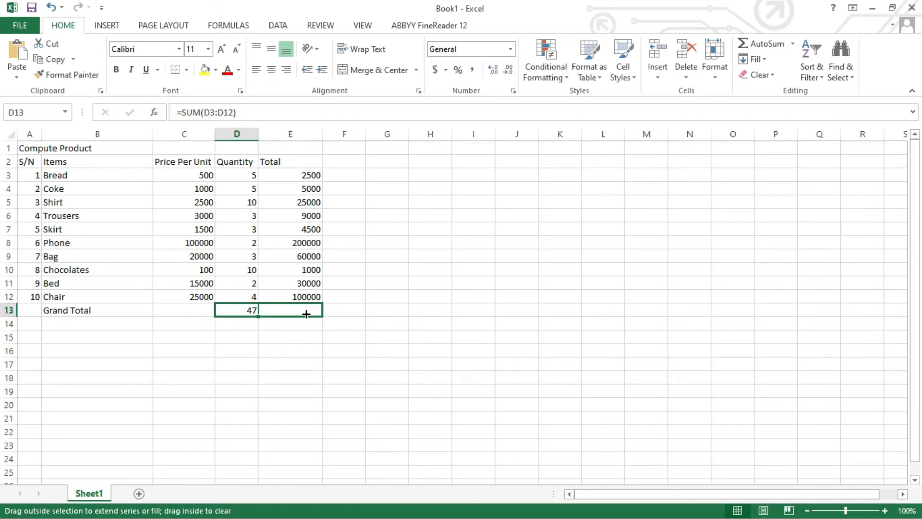
pyautogui.moveTo(307, 314); pyautogui.dragTo(305, 311)
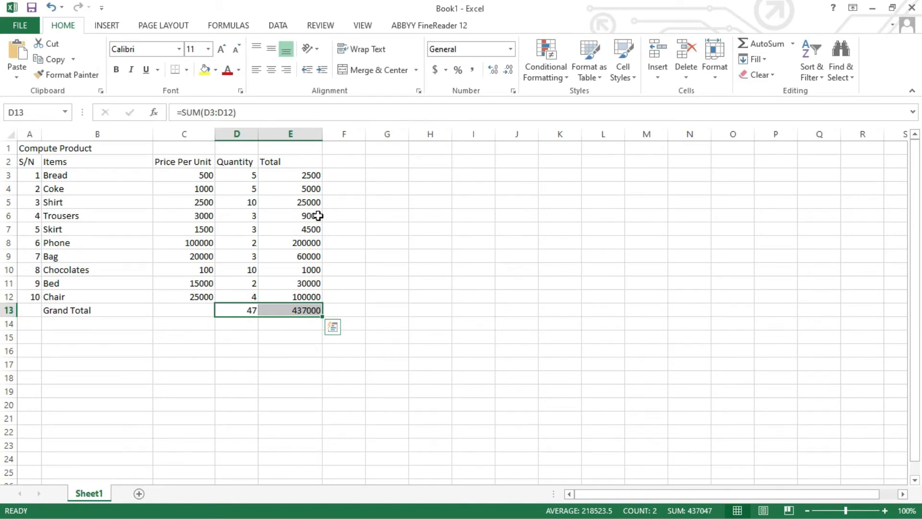
# Step: Review the SUMPRODUCT formulas in E3 and E4 and the unit prices in C3 to C12
pyautogui.click(293, 171)
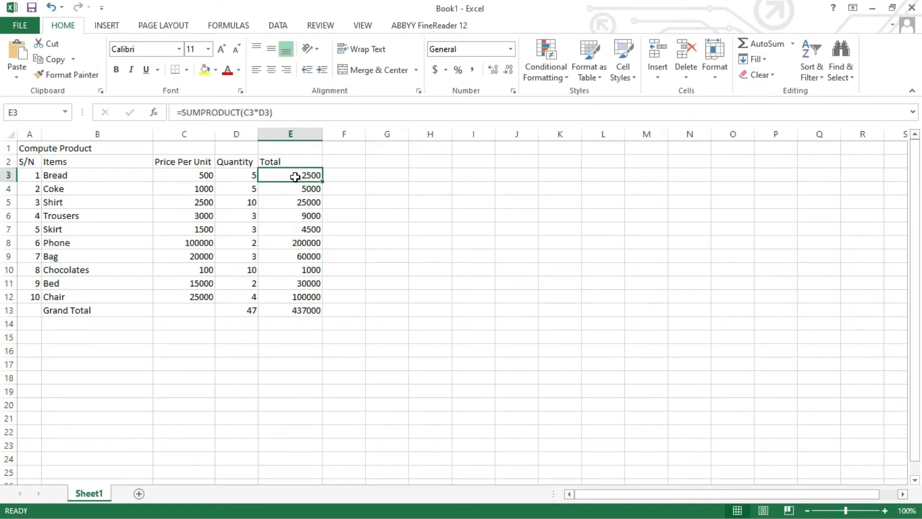
pyautogui.click(296, 186)
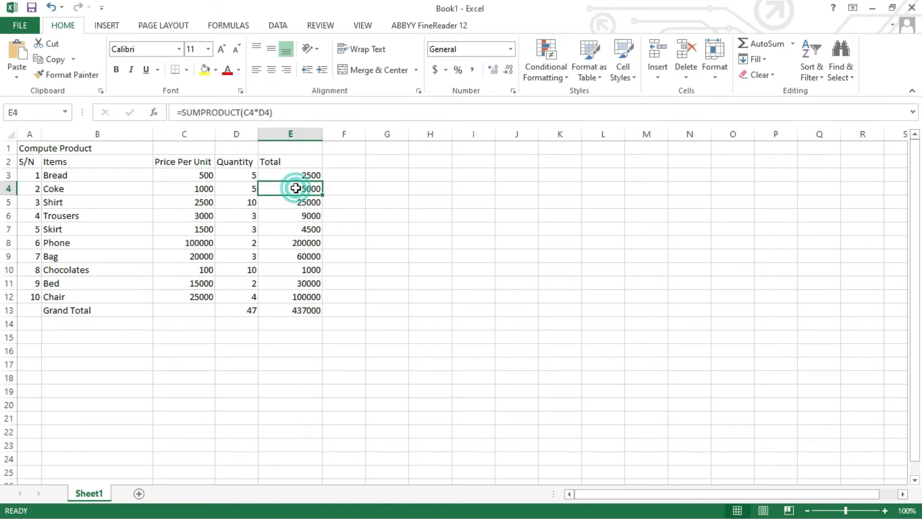
pyautogui.click(295, 177)
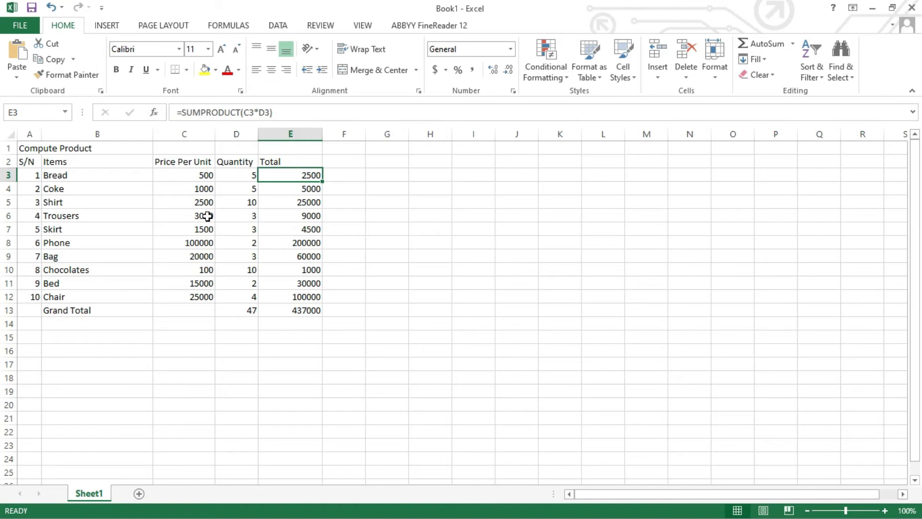
pyautogui.click(200, 174)
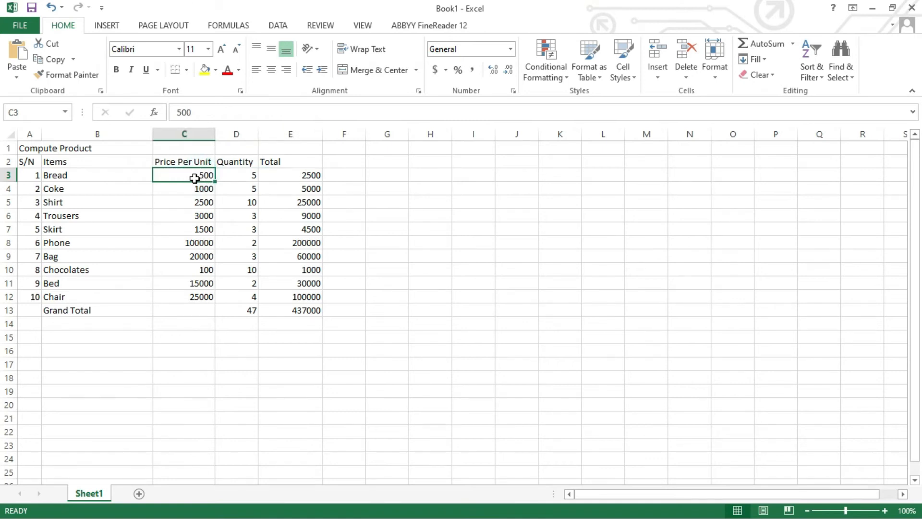
pyautogui.moveTo(198, 175); pyautogui.dragTo(196, 294)
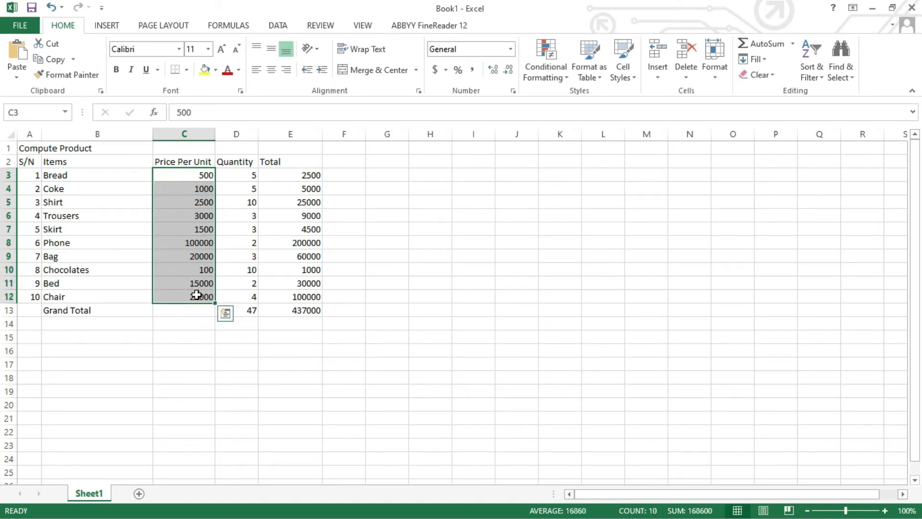
# Step: Apply the custom number format #,##0 to the unit prices in C3 to C12
pyautogui.click(514, 91)
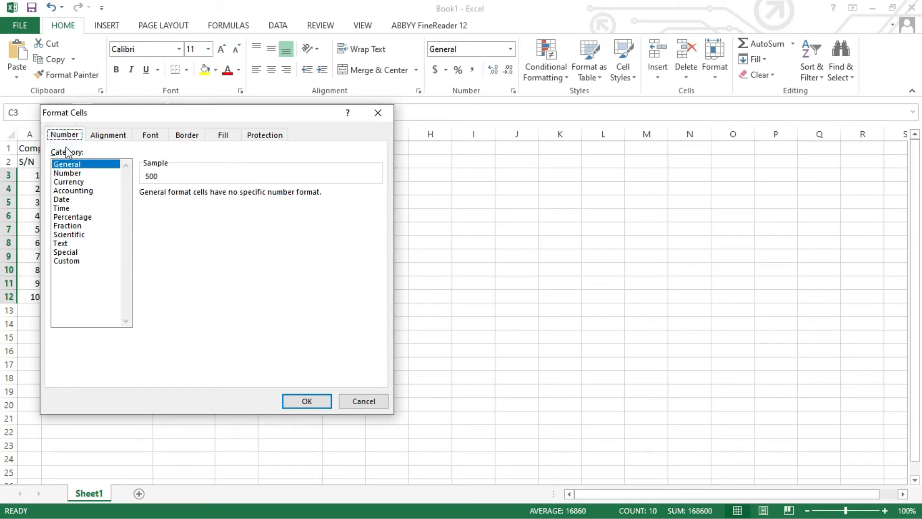
pyautogui.click(67, 261)
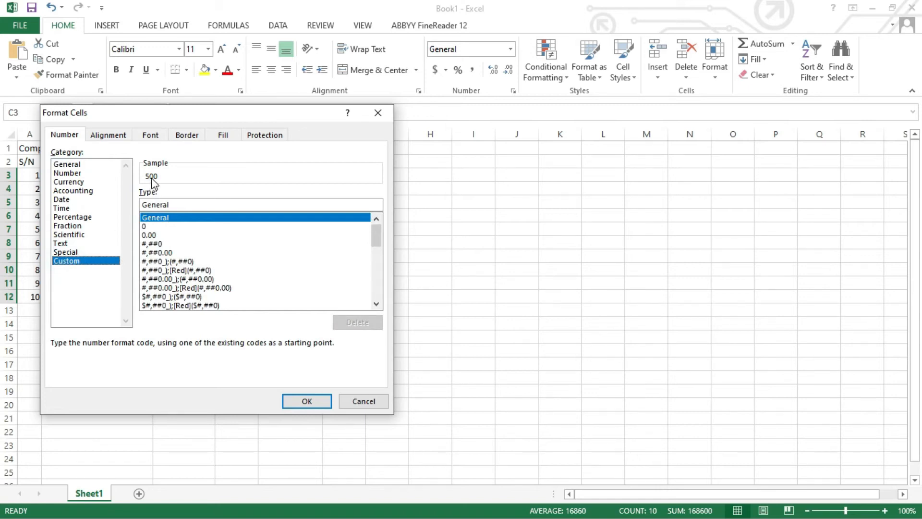
pyautogui.click(153, 245)
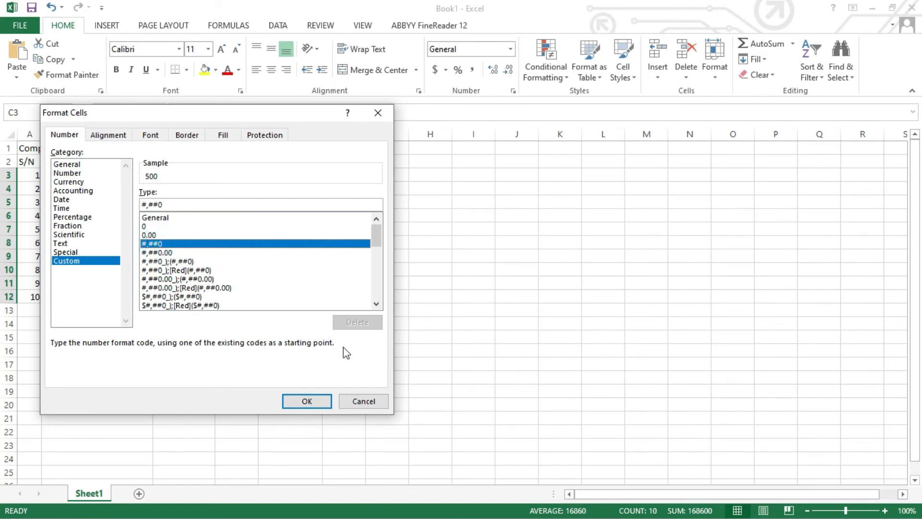
pyautogui.click(308, 403)
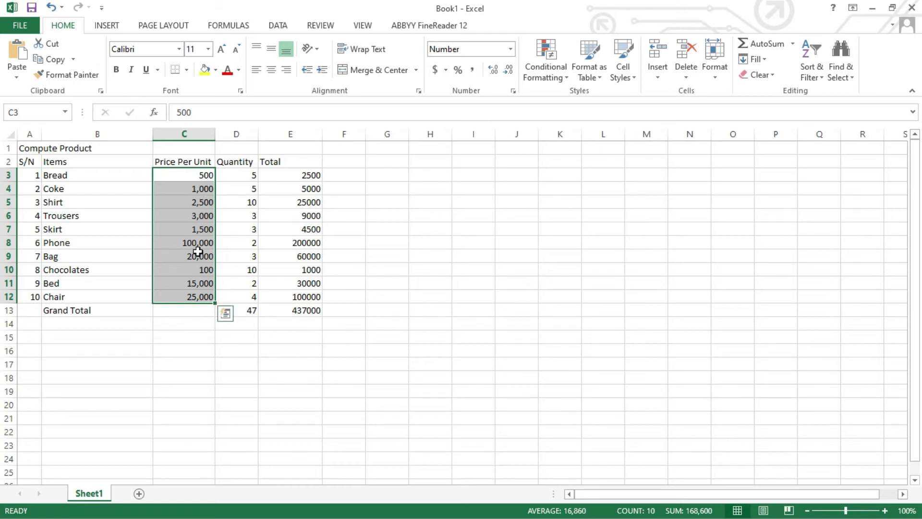
# Step: Apply the custom number format #,##0 to the totals in E3 to E13
pyautogui.click(315, 175)
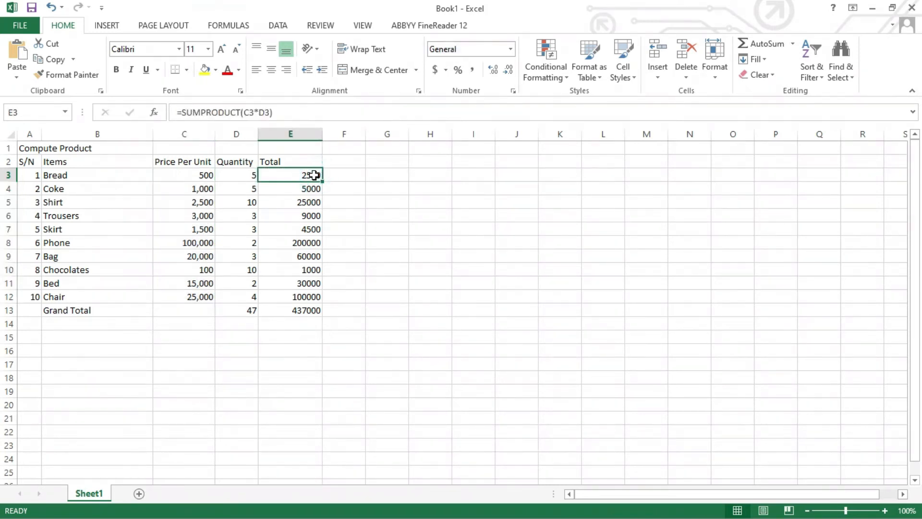
pyautogui.moveTo(314, 175); pyautogui.dragTo(302, 307)
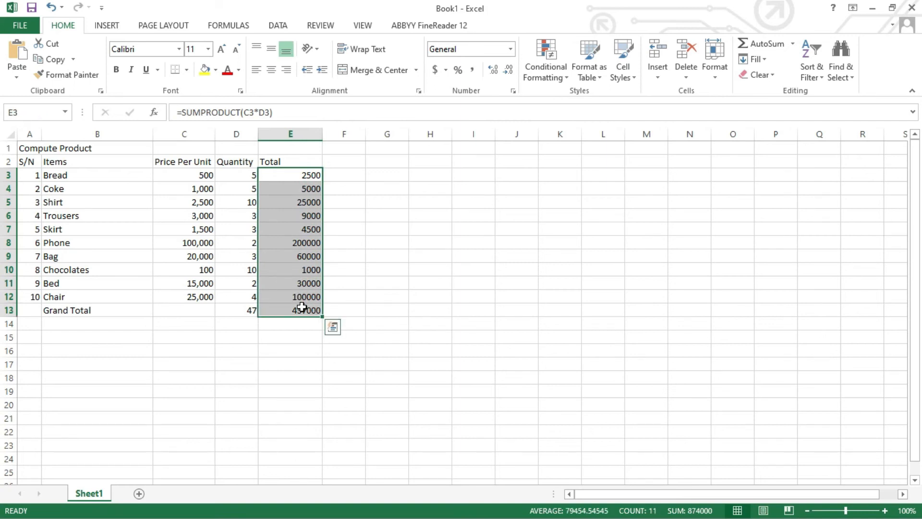
pyautogui.click(514, 91)
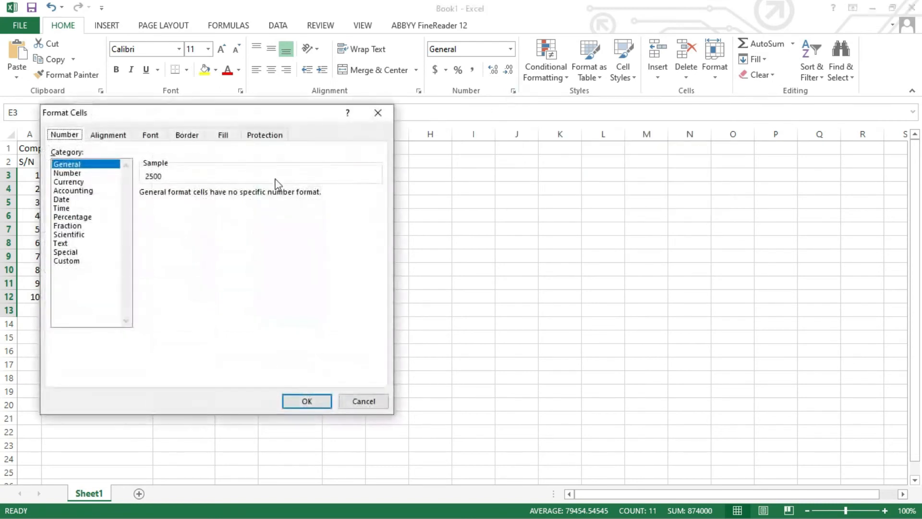
pyautogui.click(67, 262)
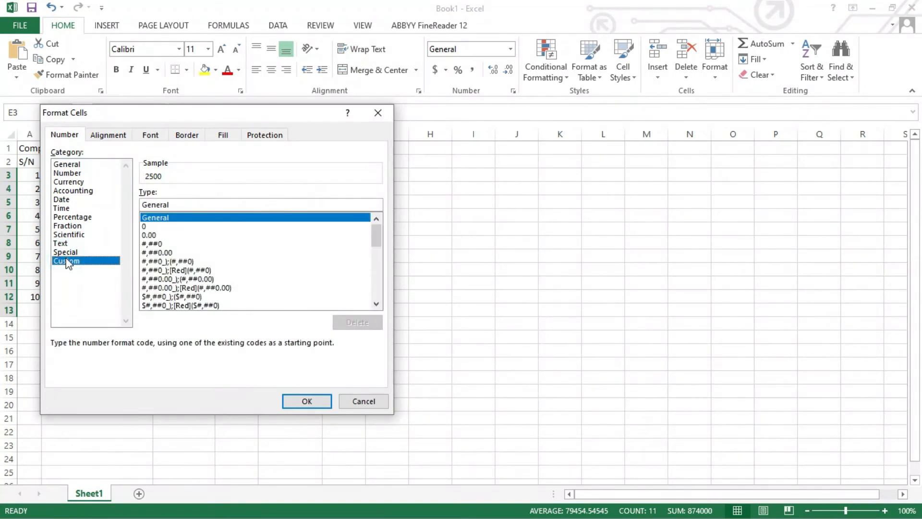
pyautogui.click(153, 244)
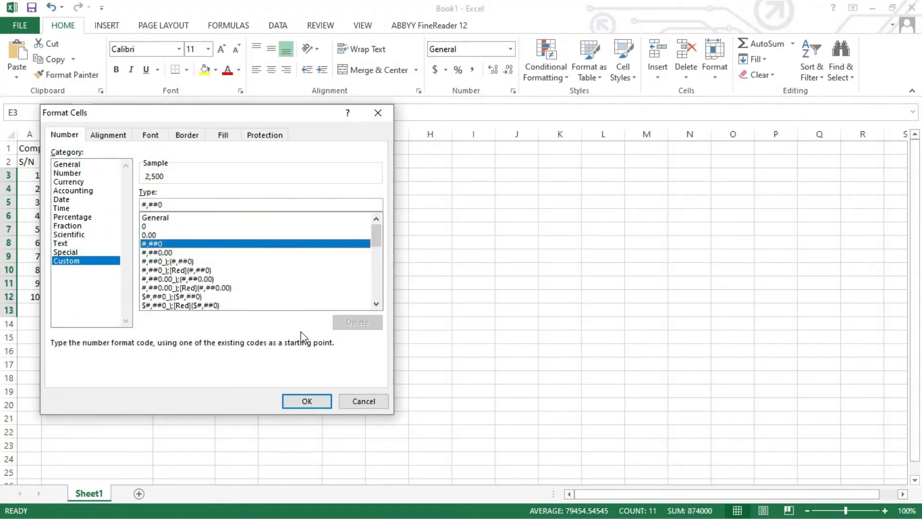
pyautogui.click(307, 402)
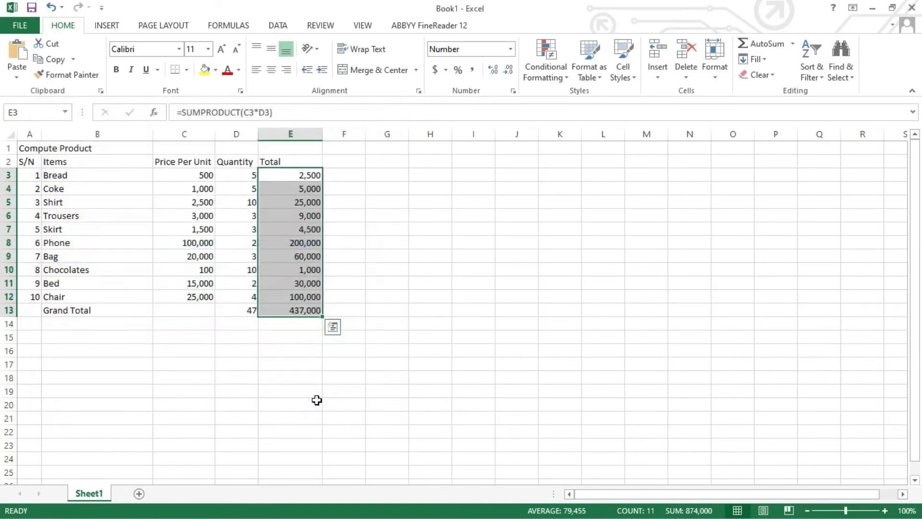
pyautogui.click(310, 227)
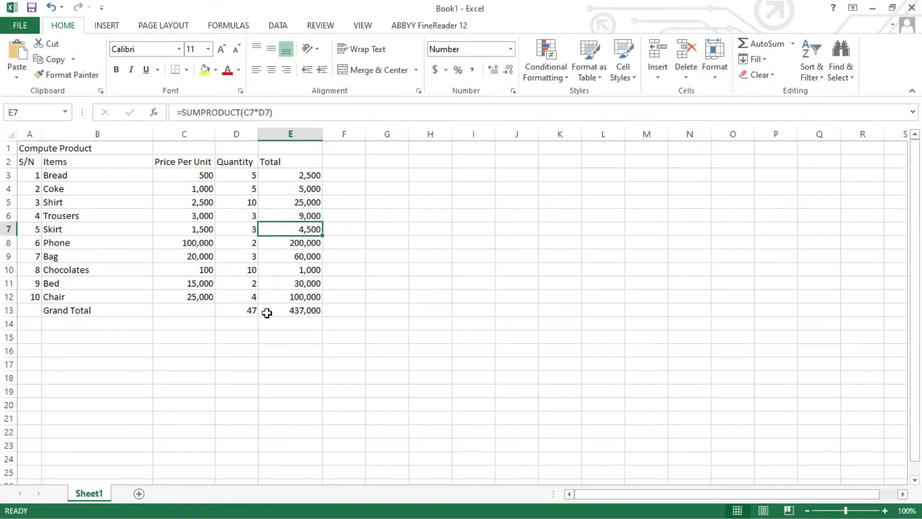
# Step: Make the Grand Total row bold from B13 to E13
pyautogui.moveTo(52, 312); pyautogui.dragTo(290, 311)
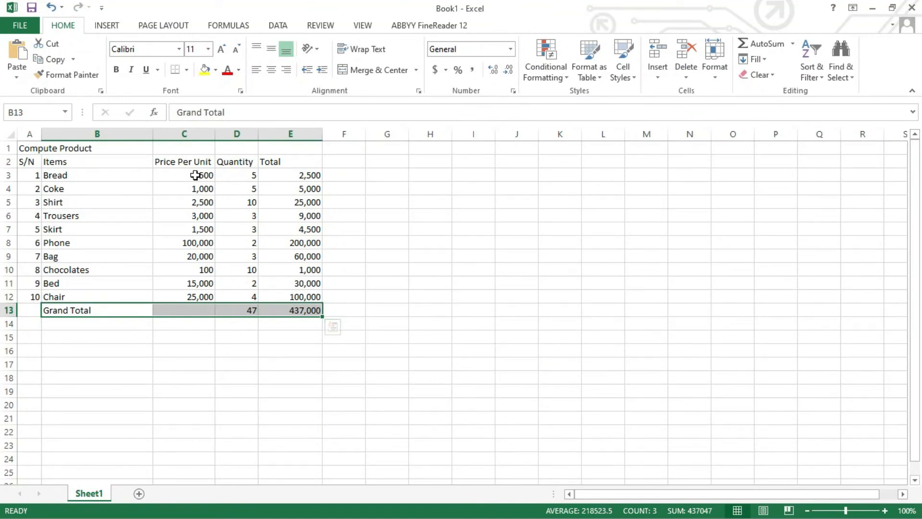
pyautogui.click(116, 69)
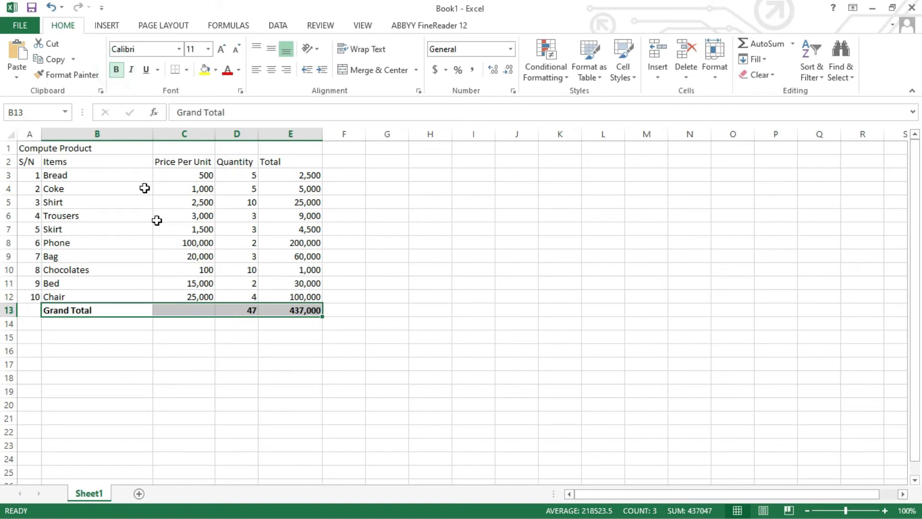
pyautogui.click(160, 226)
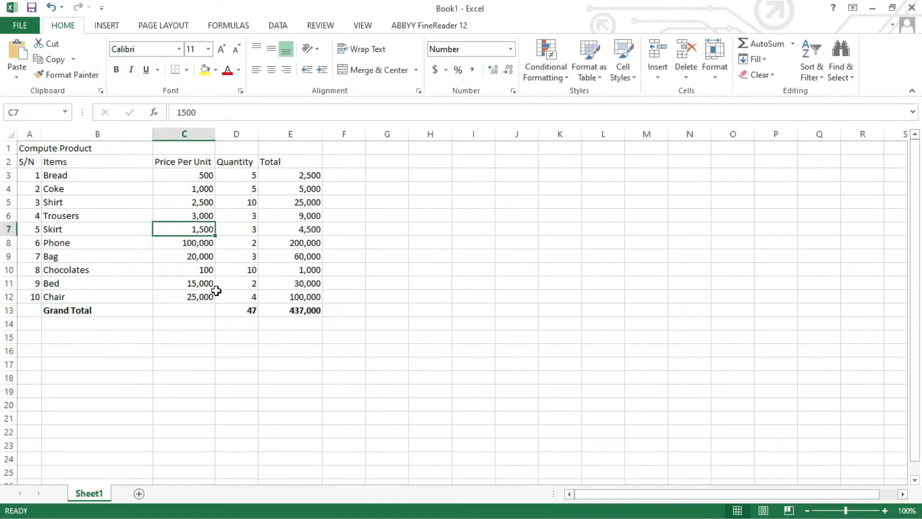
# Step: Merge cells A1 to E1 across the table and make the Compute Product title centred and bold
pyautogui.click(33, 147)
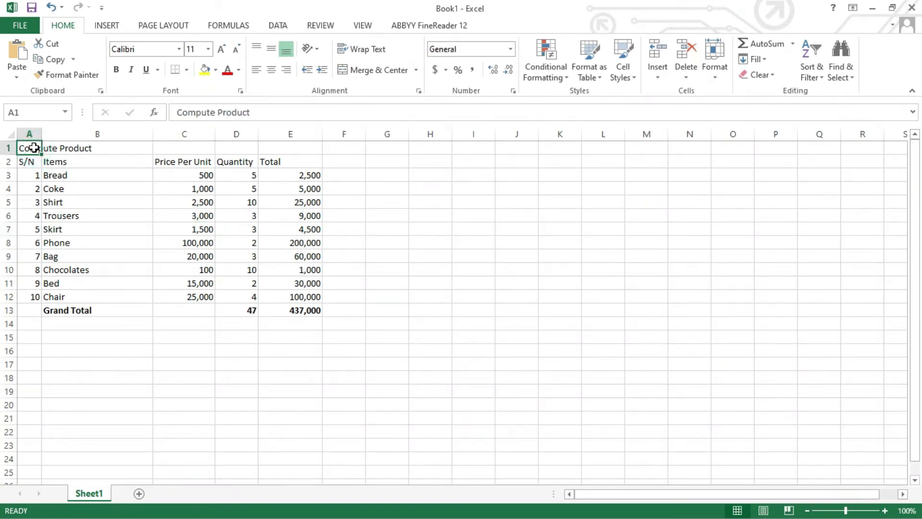
pyautogui.moveTo(37, 148); pyautogui.dragTo(272, 148)
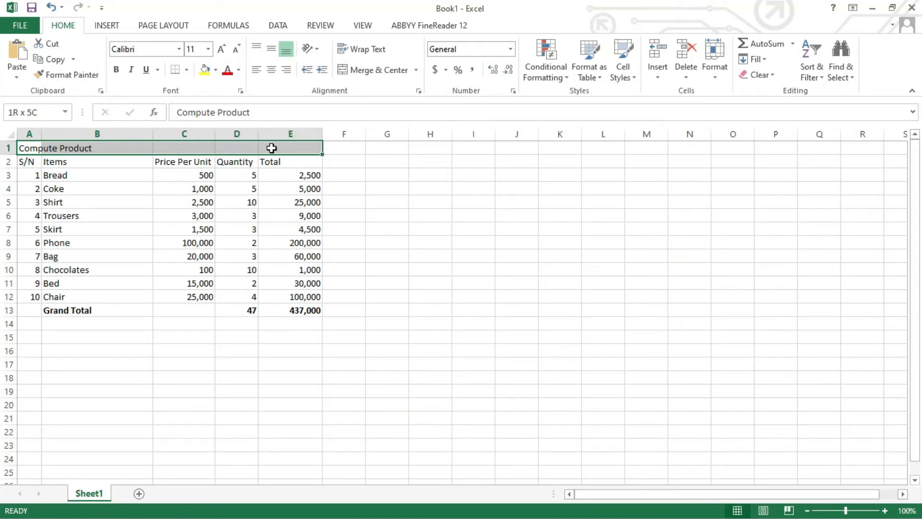
pyautogui.moveTo(272, 148); pyautogui.dragTo(272, 148)
pyautogui.click(416, 71)
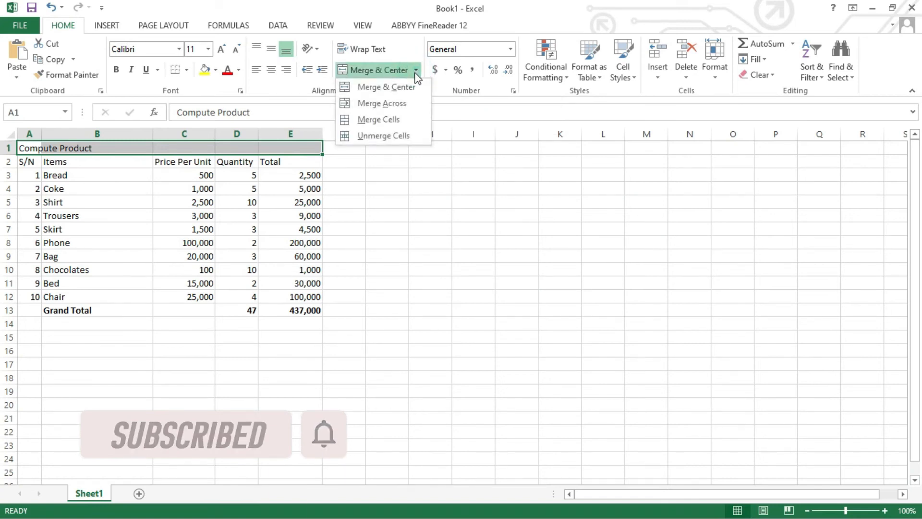
pyautogui.click(382, 122)
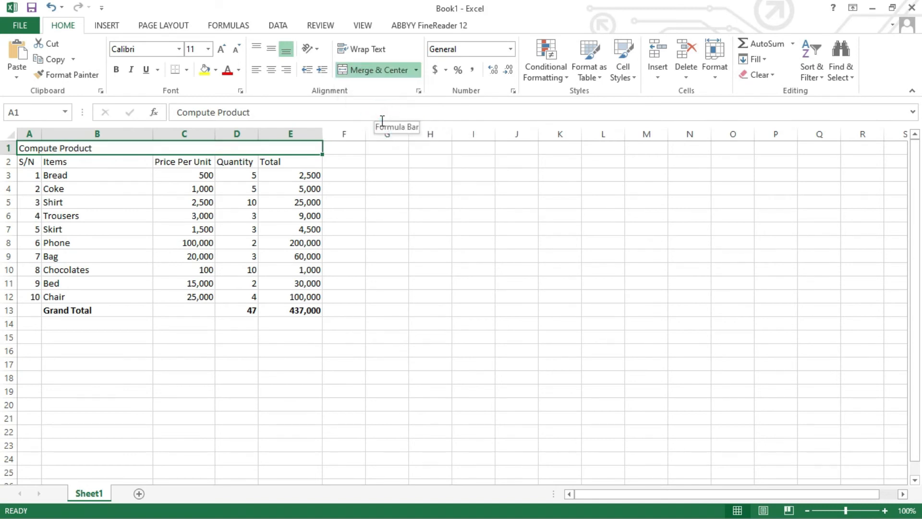
pyautogui.click(272, 71)
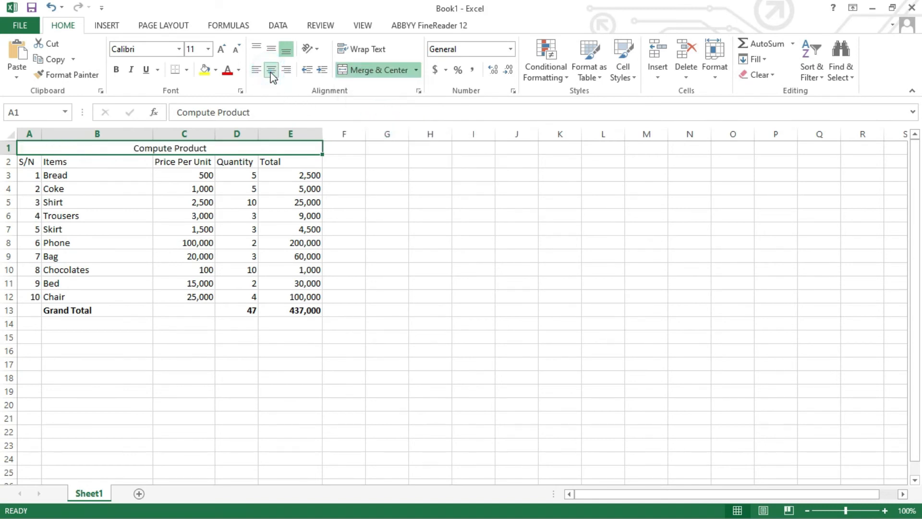
pyautogui.click(118, 73)
# Step: Make the column headings in A2 to E2 bold
pyautogui.click(26, 164)
pyautogui.moveTo(26, 164); pyautogui.dragTo(283, 159)
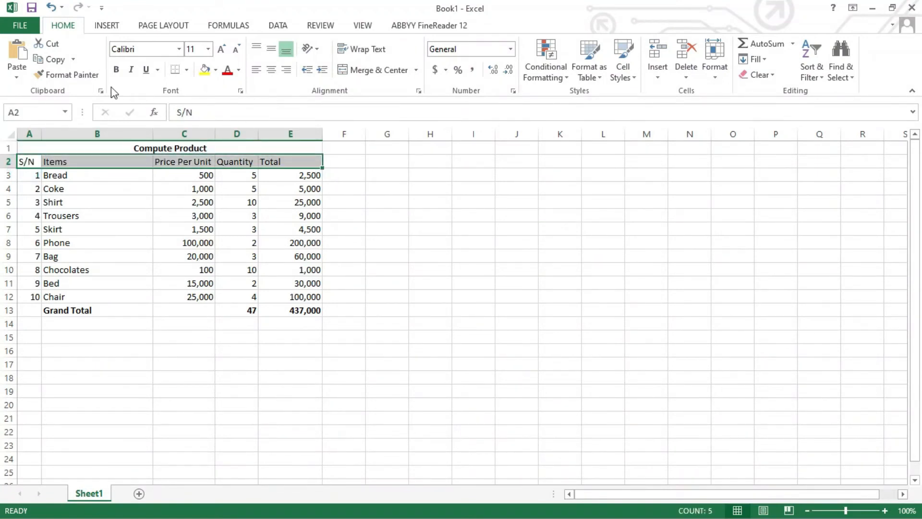
pyautogui.click(117, 71)
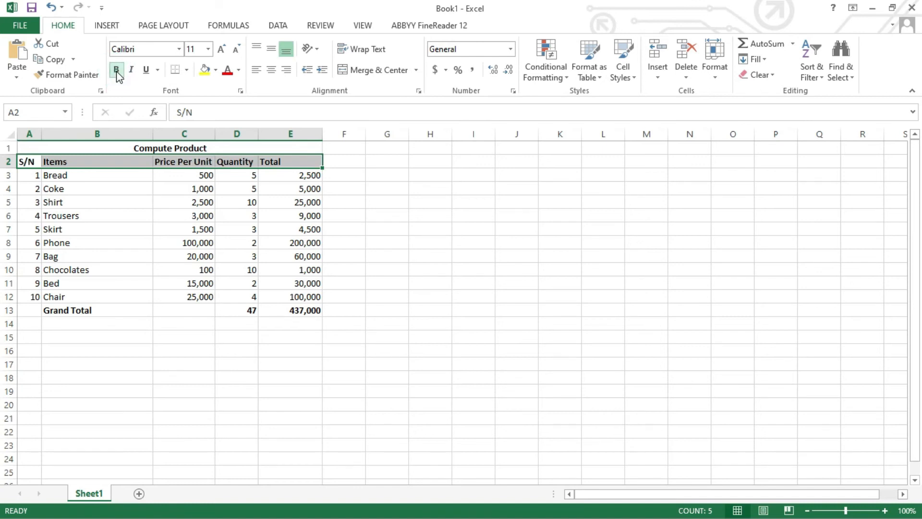
pyautogui.click(92, 198)
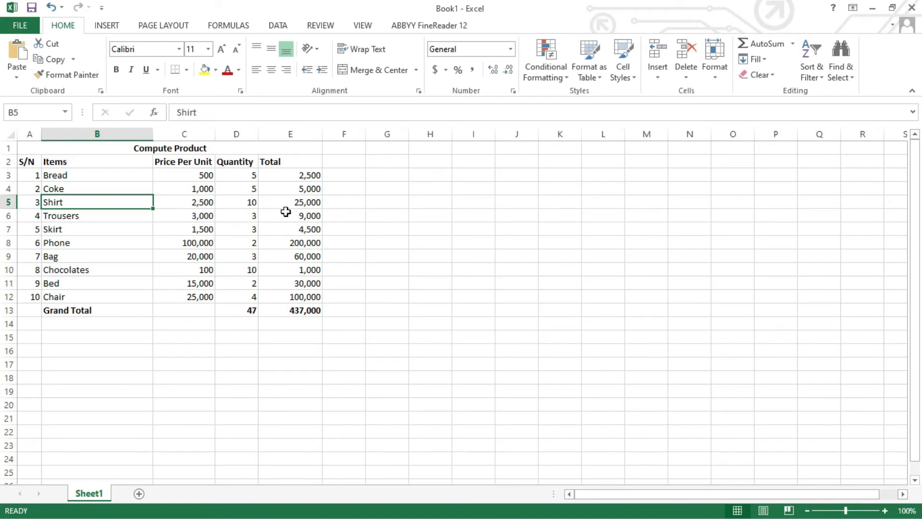
# Step: Check how the table looks in the print preview, enlarged to page detail, and return to the worksheet
pyautogui.click(32, 163)
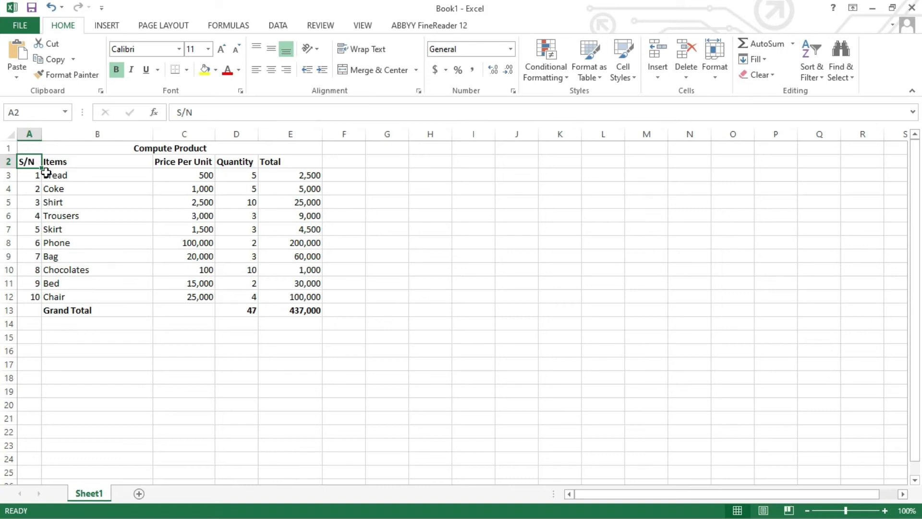
pyautogui.click(12, 24)
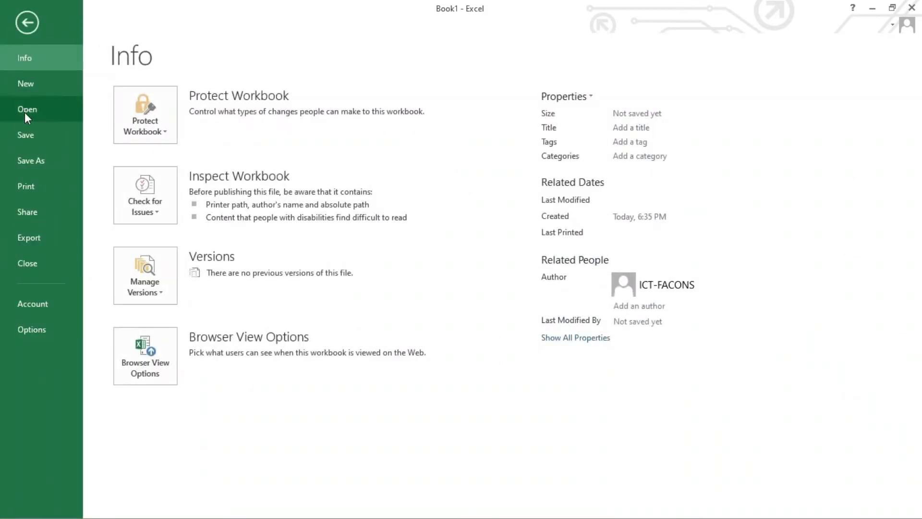
pyautogui.click(36, 189)
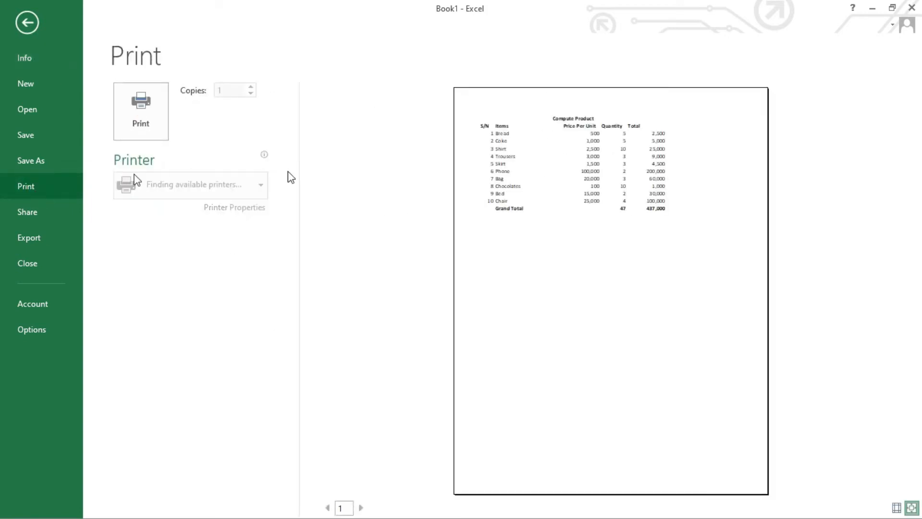
pyautogui.click(912, 508)
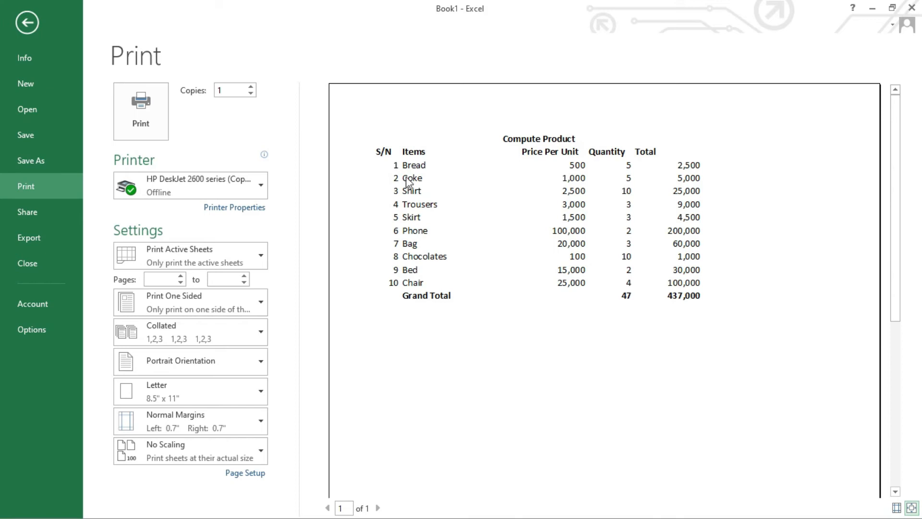
pyautogui.click(27, 22)
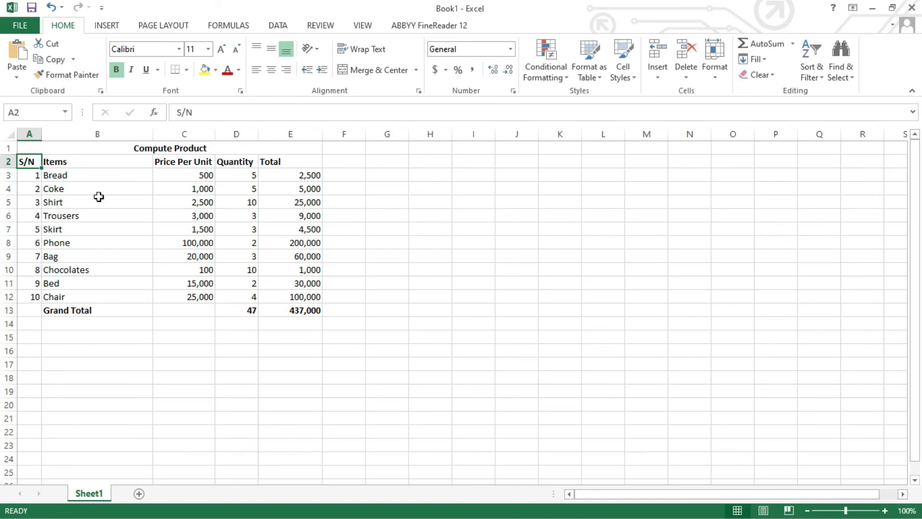
# Step: Apply All Borders to the table range A2 to E12
pyautogui.click(61, 179)
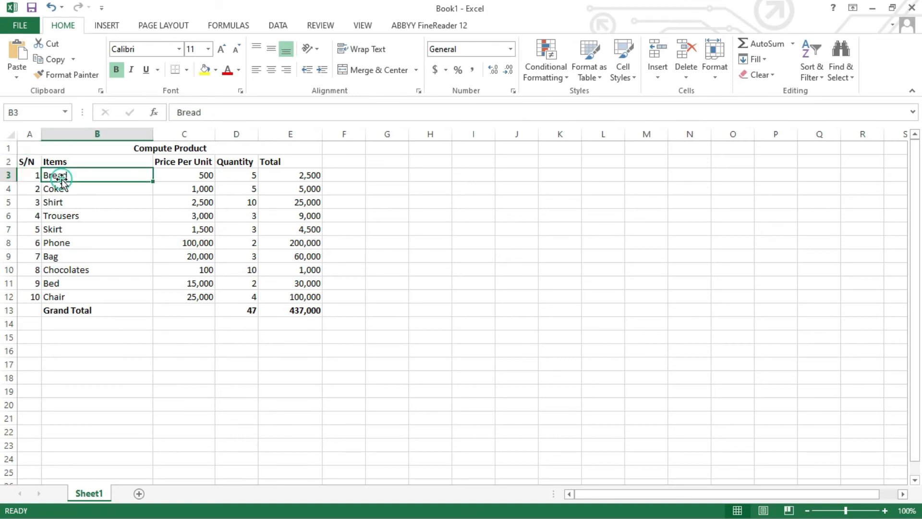
pyautogui.click(30, 161)
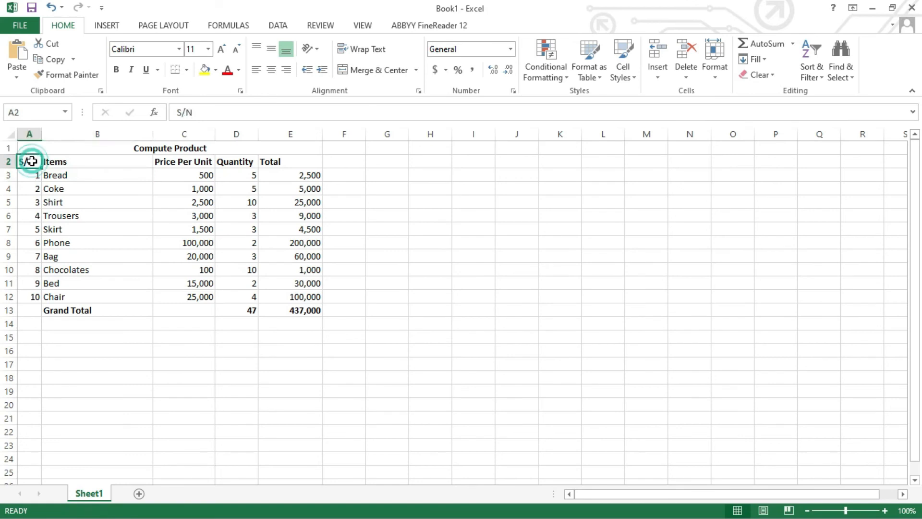
pyautogui.moveTo(31, 162); pyautogui.dragTo(295, 294)
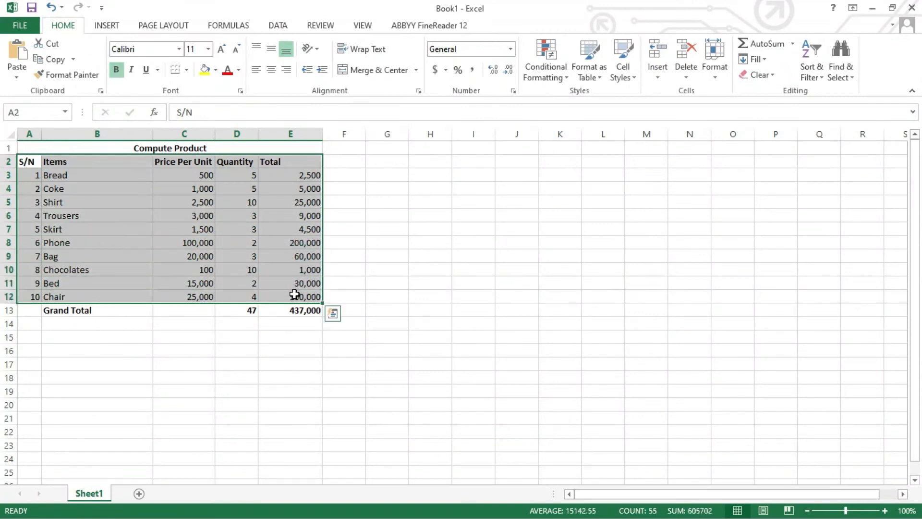
pyautogui.click(186, 70)
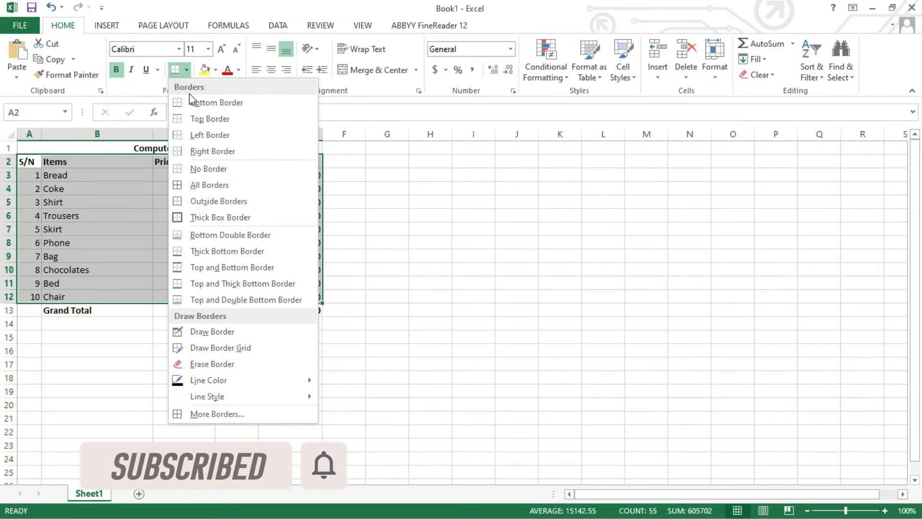
pyautogui.click(196, 187)
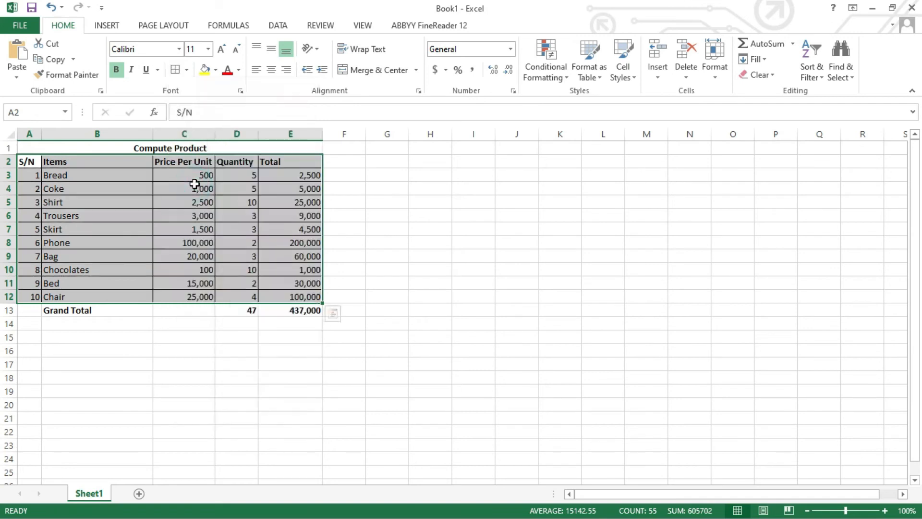
pyautogui.click(185, 226)
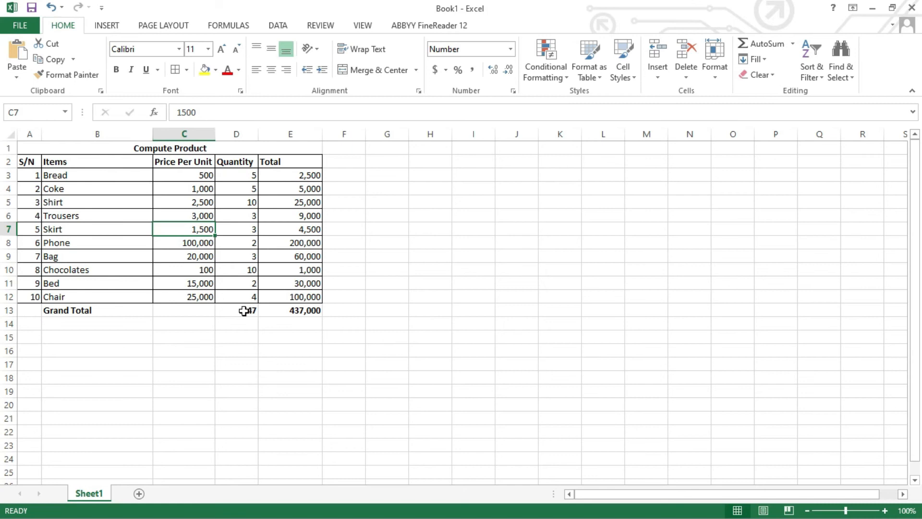
# Step: Apply All Borders to the grand total figures in D13 and E13
pyautogui.moveTo(244, 311); pyautogui.dragTo(274, 311)
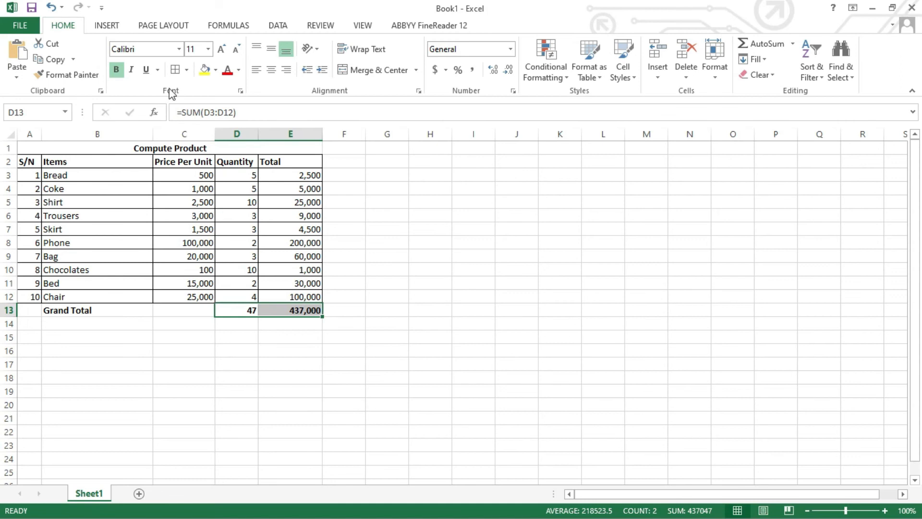
pyautogui.click(186, 70)
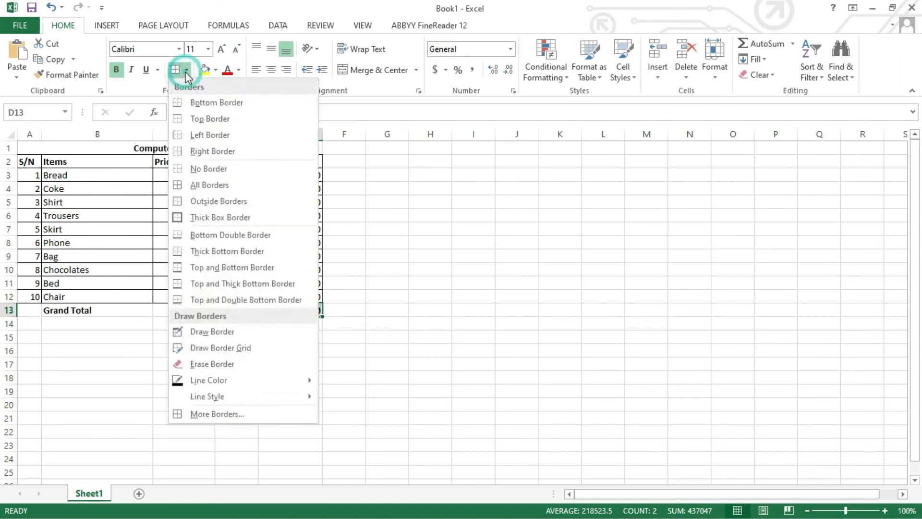
pyautogui.click(199, 185)
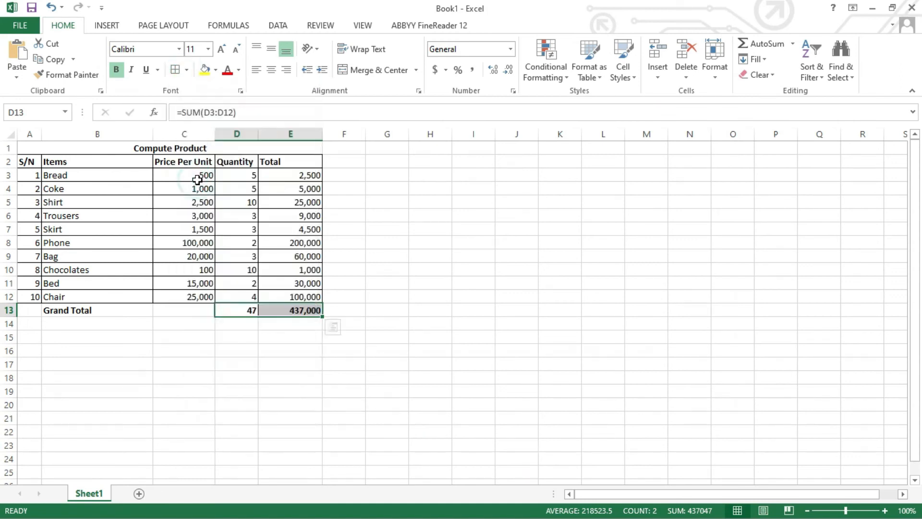
# Step: Put an outside border around the Grand Total label area, A13 to C13, without lines between the cells
pyautogui.click(33, 311)
pyautogui.moveTo(34, 311); pyautogui.dragTo(171, 308)
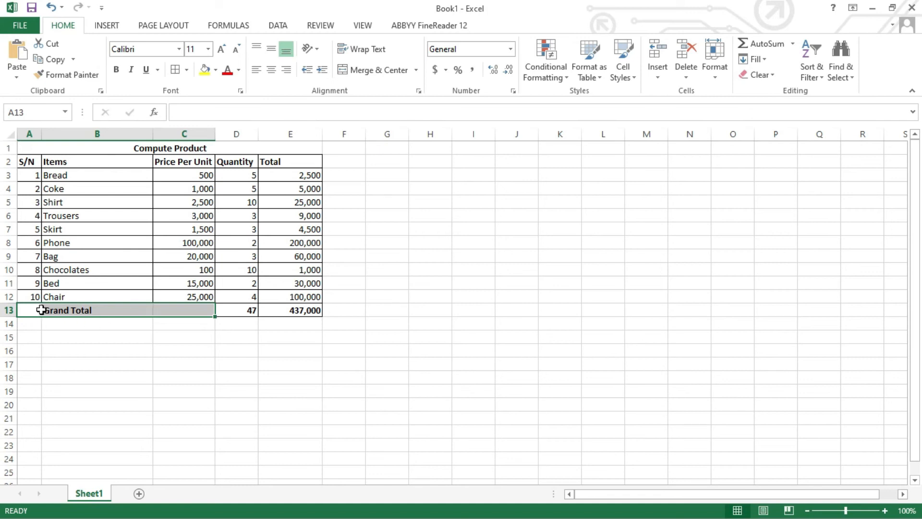
pyautogui.click(186, 70)
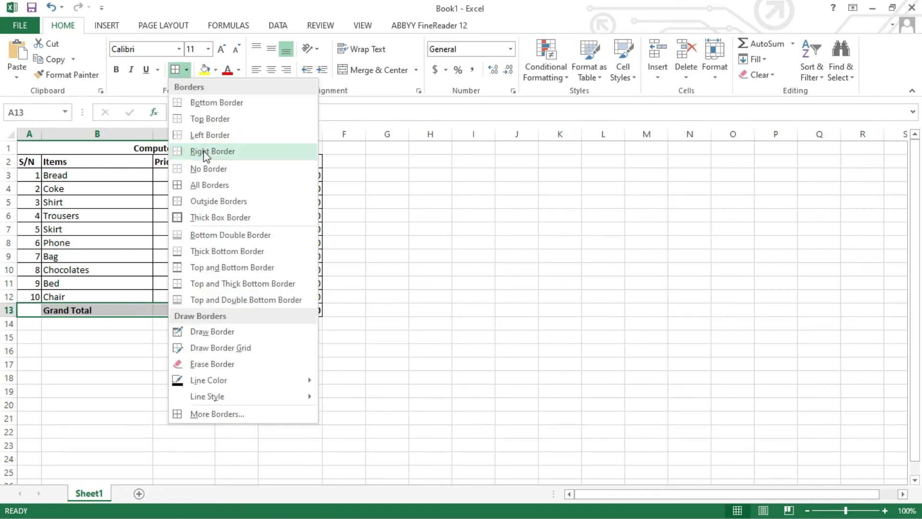
pyautogui.click(213, 201)
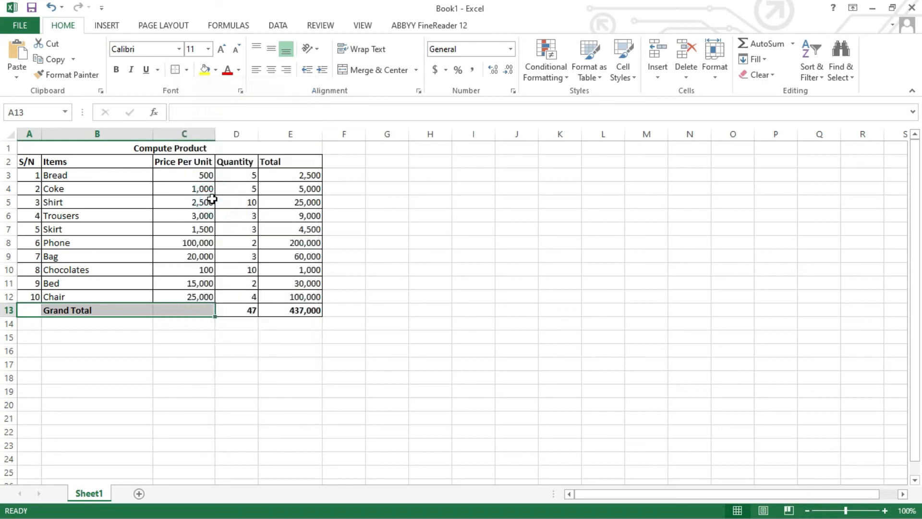
pyautogui.click(169, 245)
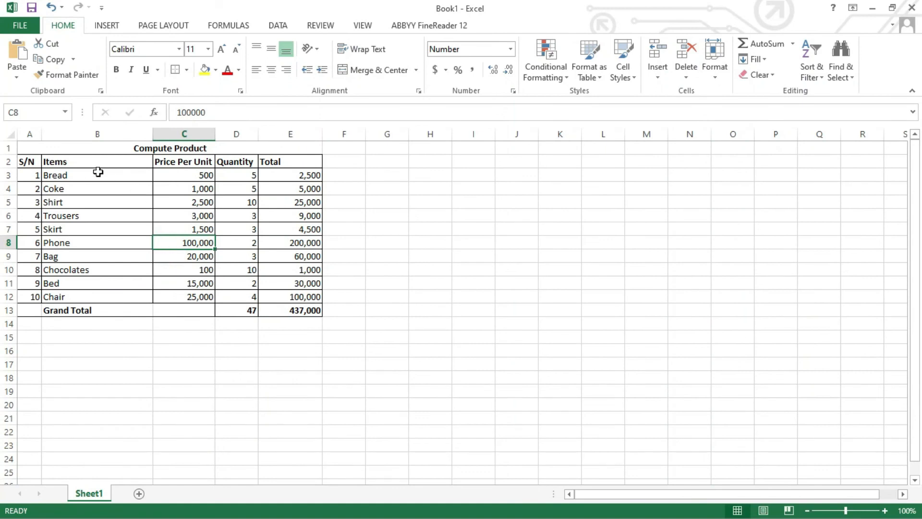
# Step: Check the bordered table in the print preview and return to the worksheet
pyautogui.click(18, 25)
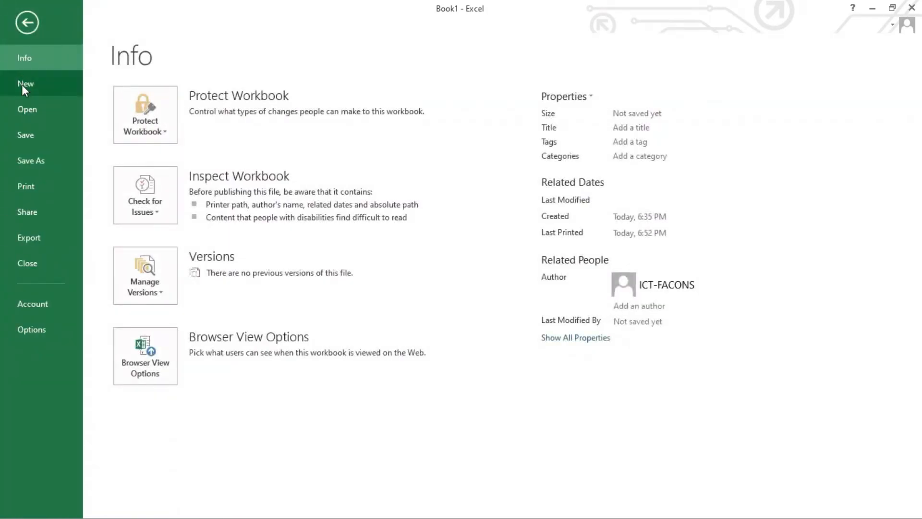
pyautogui.click(34, 188)
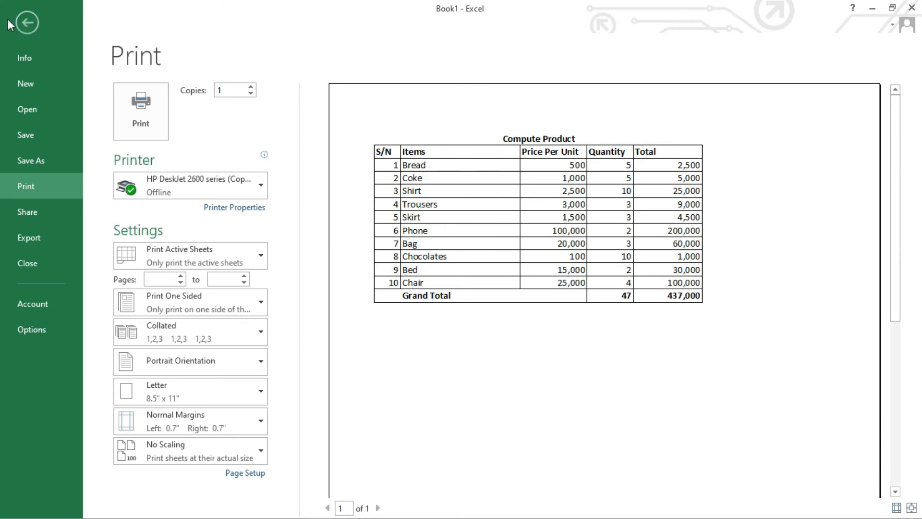
pyautogui.click(24, 20)
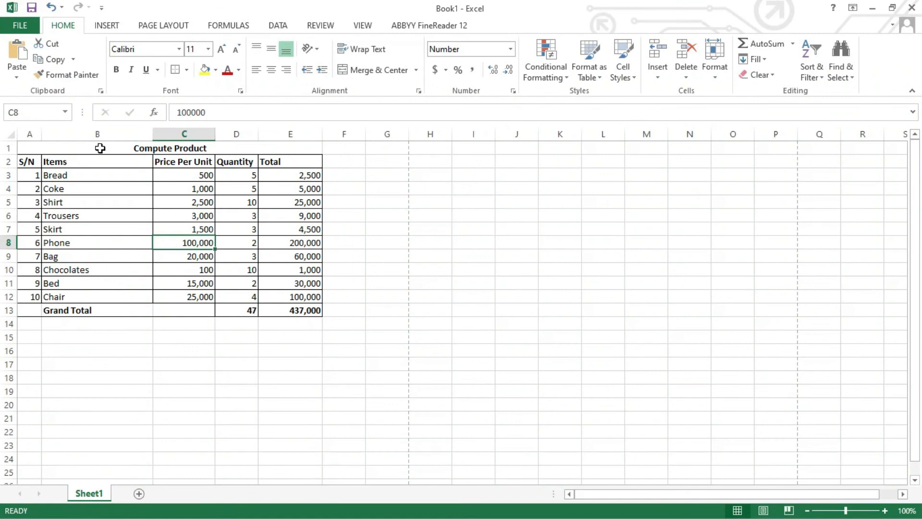
# Step: Set the font of the whole table, A1 to E13, to Times New Roman
pyautogui.moveTo(33, 146); pyautogui.dragTo(235, 306)
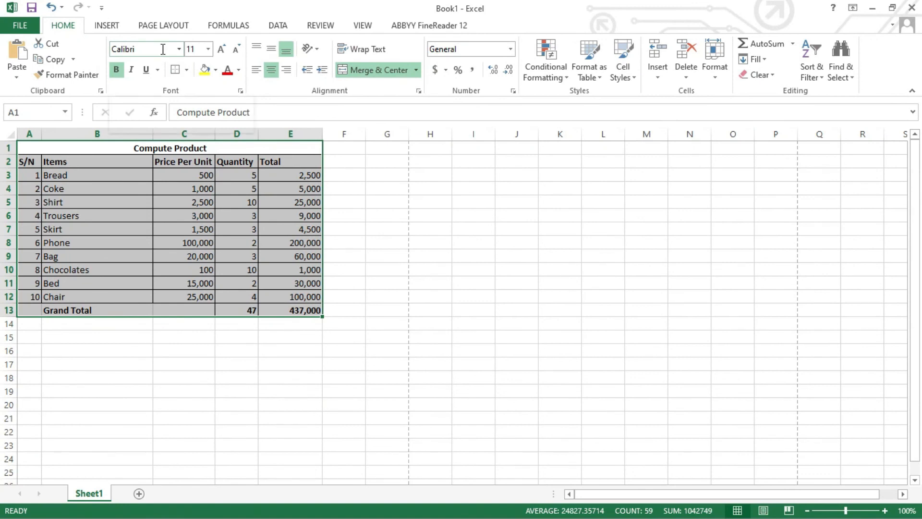
pyautogui.click(163, 49)
pyautogui.write('Times New Roma')
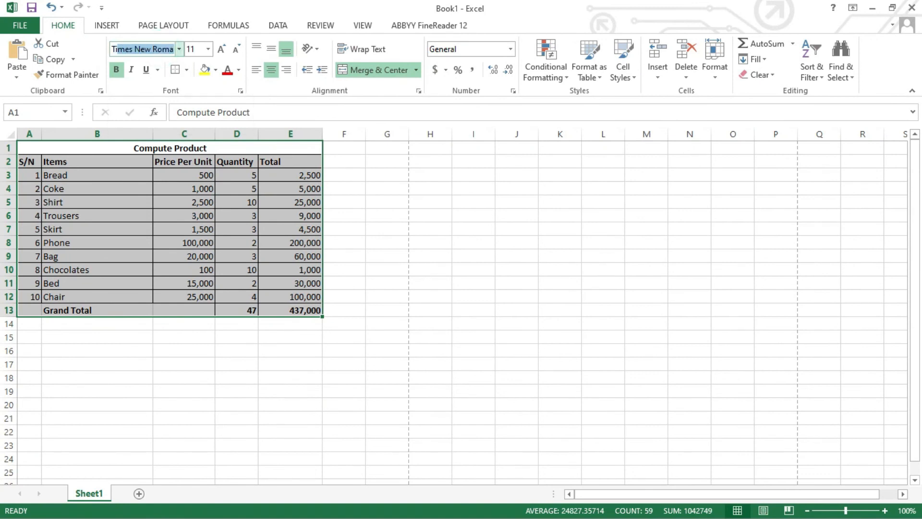
pyautogui.press('Return')
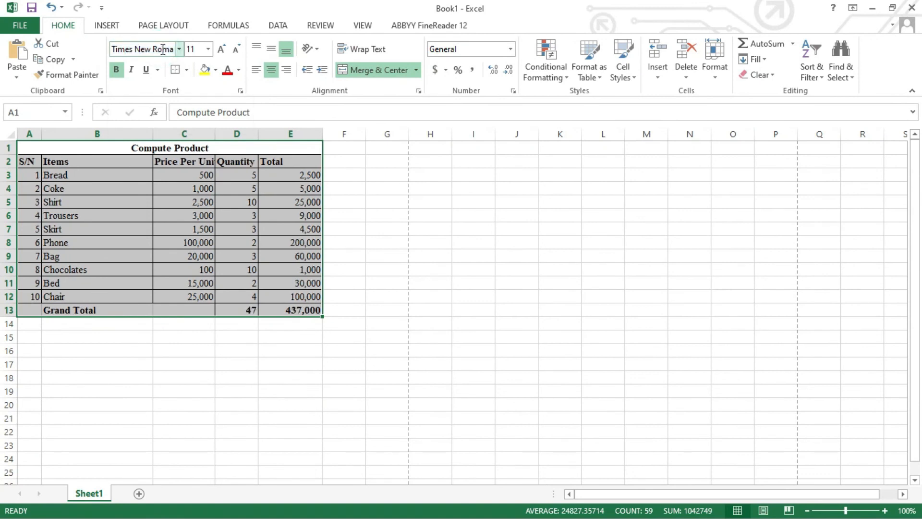
# Step: Centre the quantities in D3 to D13 and the serial numbers in A3 to A12
pyautogui.click(235, 177)
pyautogui.moveTo(237, 176); pyautogui.dragTo(250, 311)
pyautogui.click(272, 71)
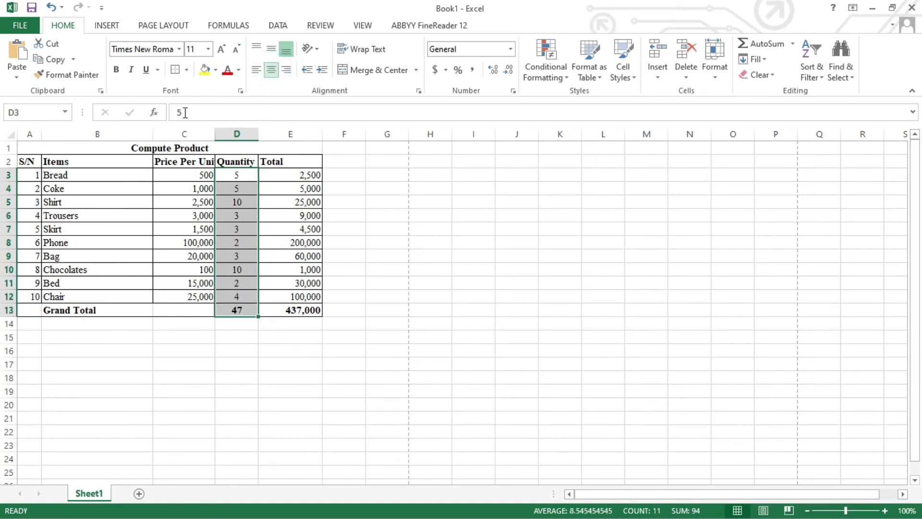
pyautogui.click(28, 173)
pyautogui.moveTo(29, 173); pyautogui.dragTo(29, 295)
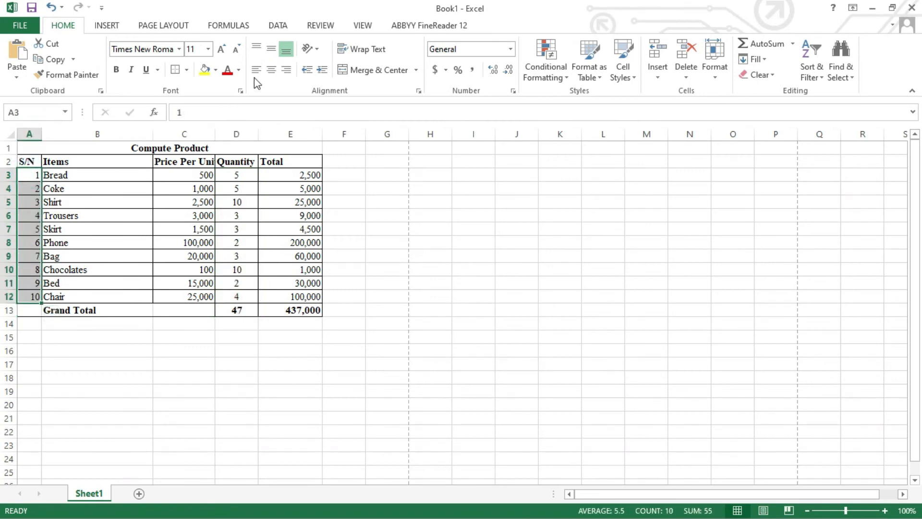
pyautogui.click(272, 71)
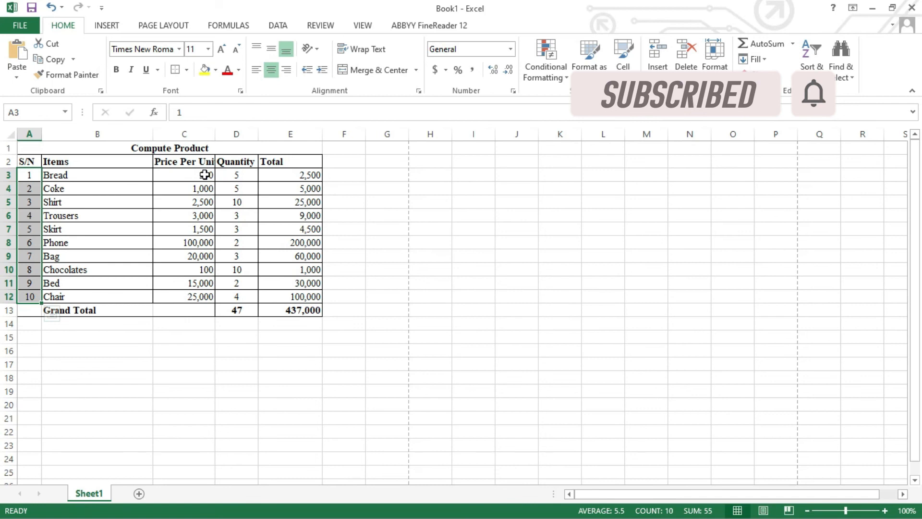
# Step: Try left alignment on the unit prices in C3 to C12, and set them to right-aligned
pyautogui.moveTo(205, 175); pyautogui.dragTo(202, 294)
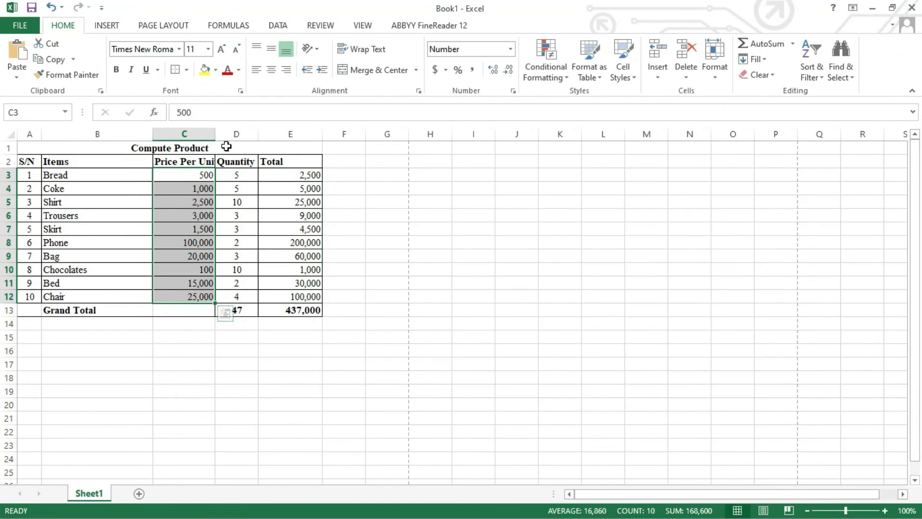
pyautogui.click(258, 74)
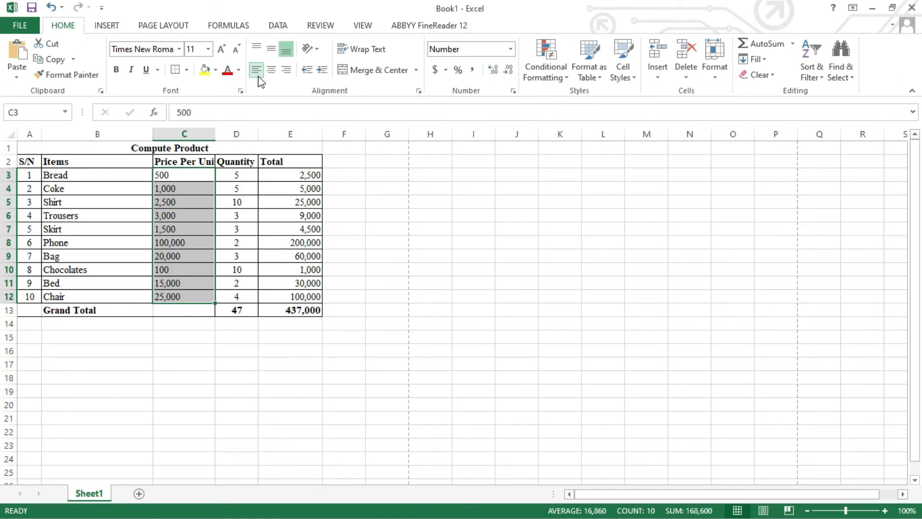
pyautogui.click(286, 70)
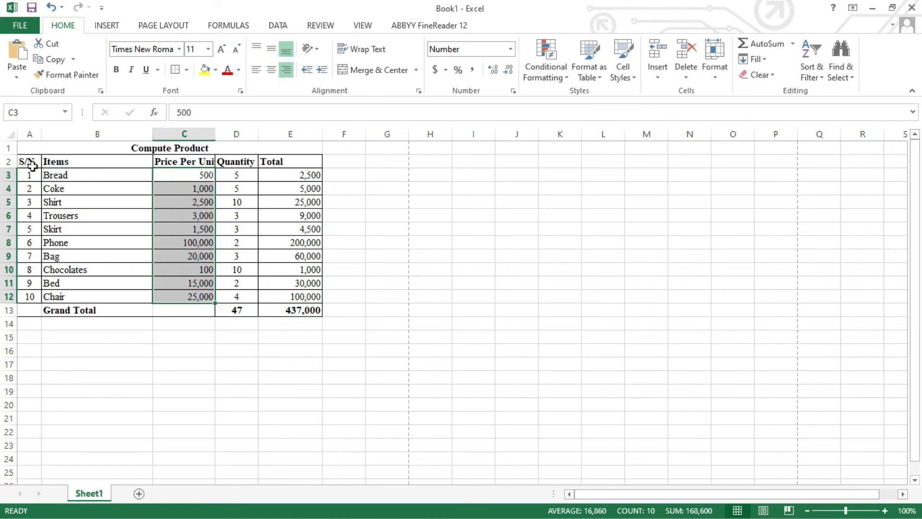
# Step: Centre the column headings in A2 to E2
pyautogui.moveTo(26, 162); pyautogui.dragTo(269, 163)
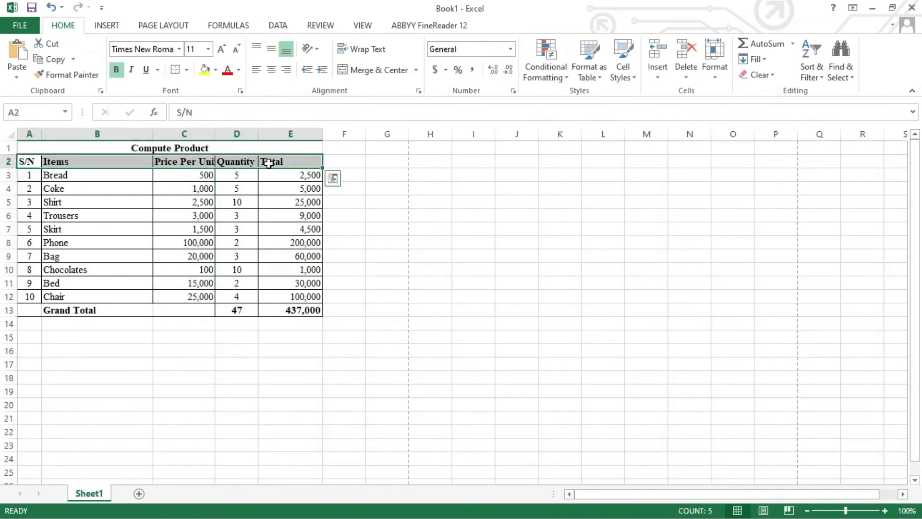
pyautogui.click(271, 71)
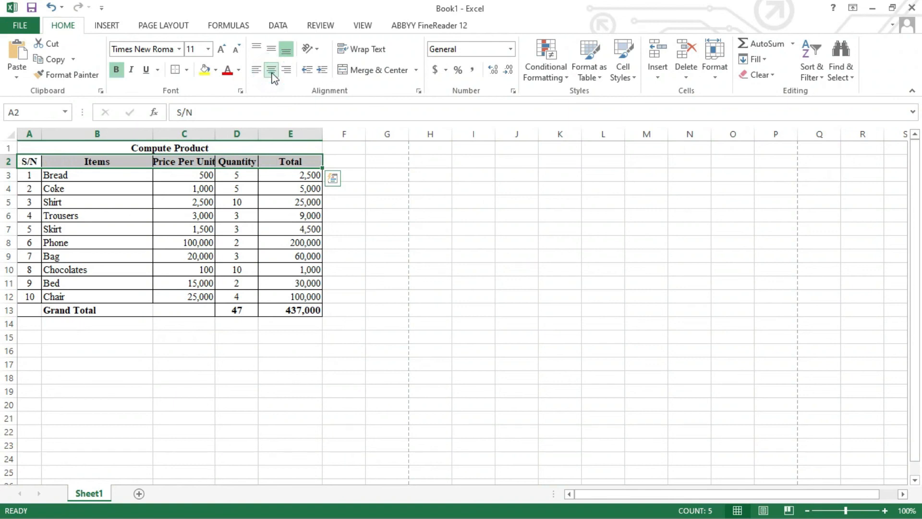
pyautogui.click(204, 178)
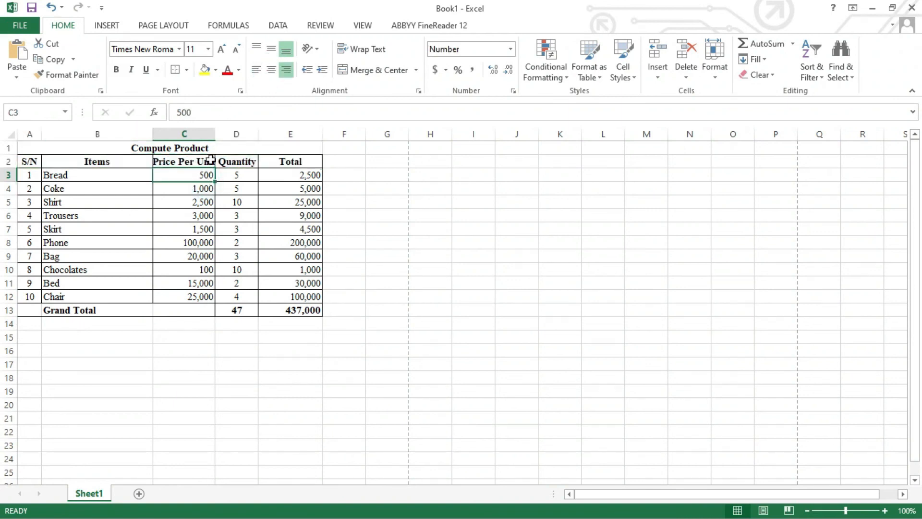
# Step: Widen column C slightly to fit the Price Per Unit heading and narrow the Total column E
pyautogui.moveTo(215, 131); pyautogui.dragTo(220, 133)
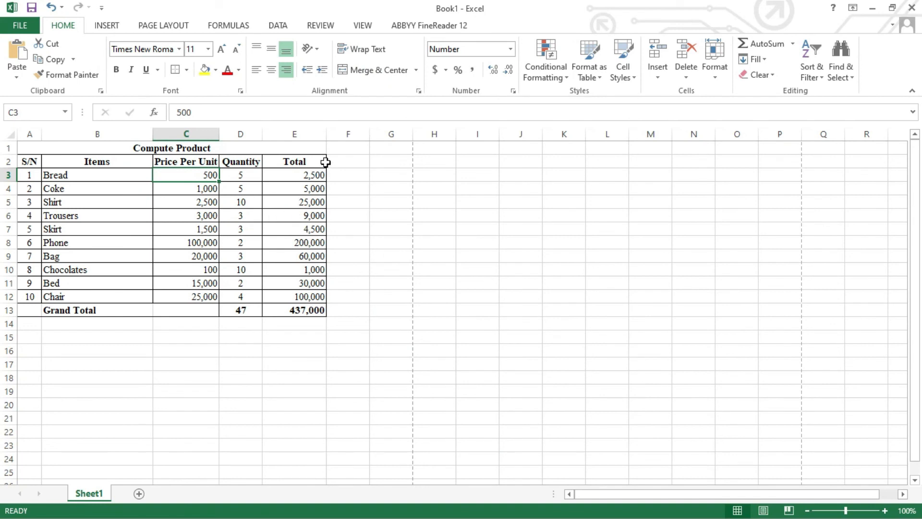
pyautogui.moveTo(325, 128); pyautogui.dragTo(310, 130)
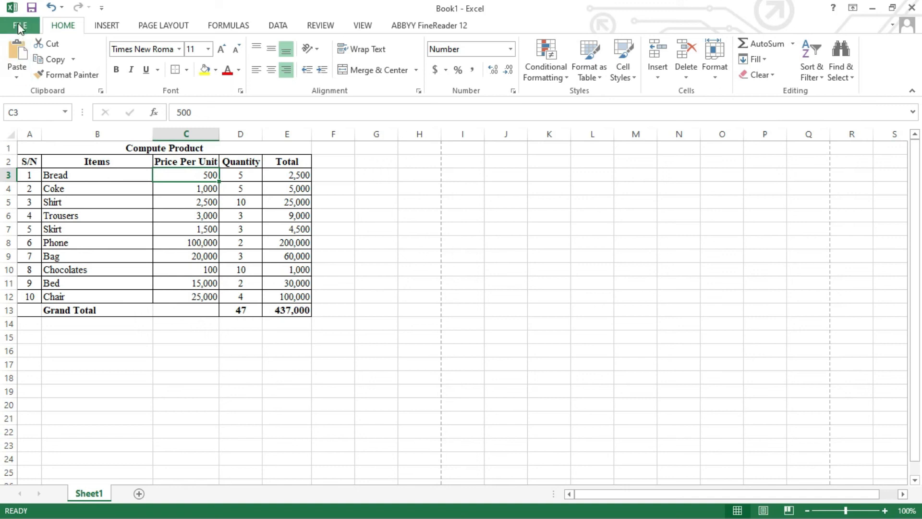
# Step: Save the workbook to the Desktop as an Excel Workbook named My Product
pyautogui.click(19, 24)
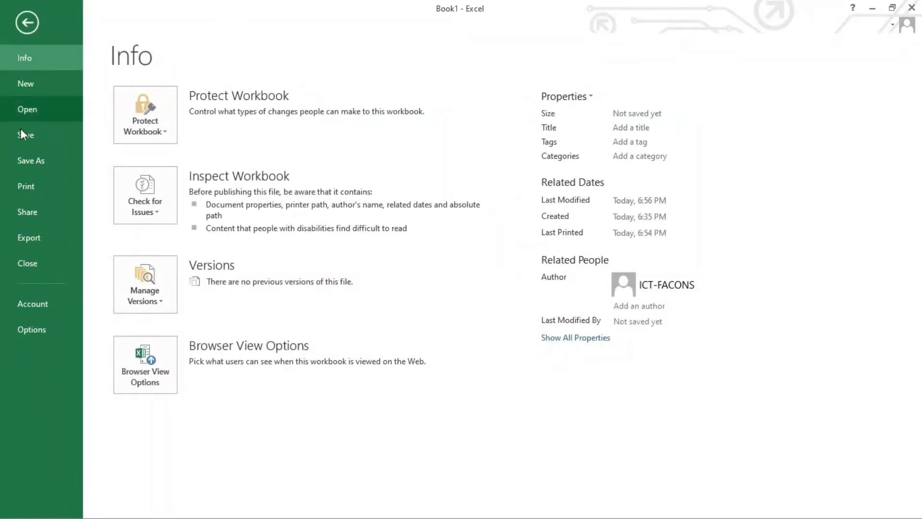
pyautogui.click(30, 161)
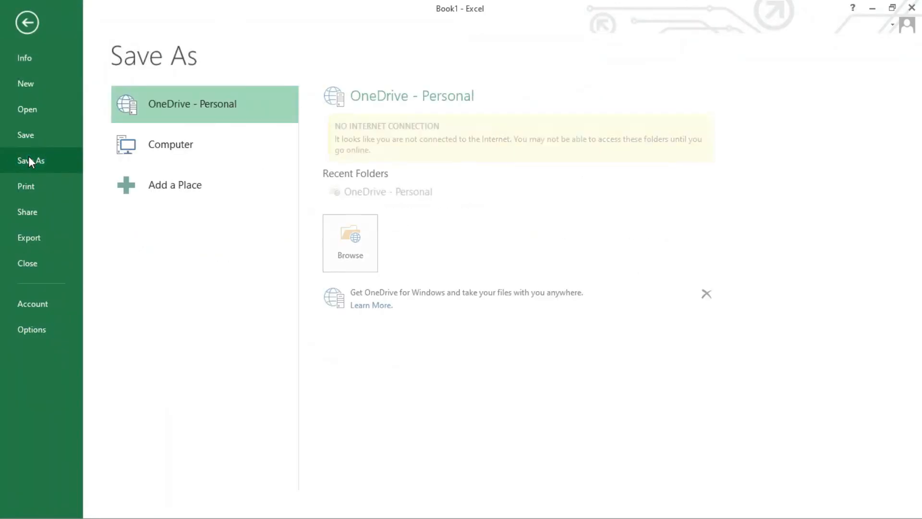
pyautogui.click(178, 151)
pyautogui.click(378, 172)
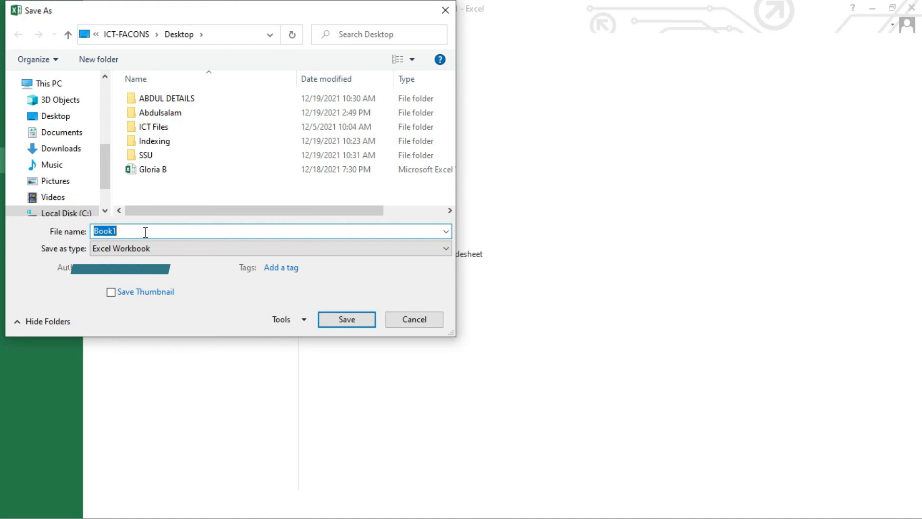
pyautogui.write('mY')
pyautogui.press('BackSpace')
pyautogui.press('BackSpace')
pyautogui.write('My Product')
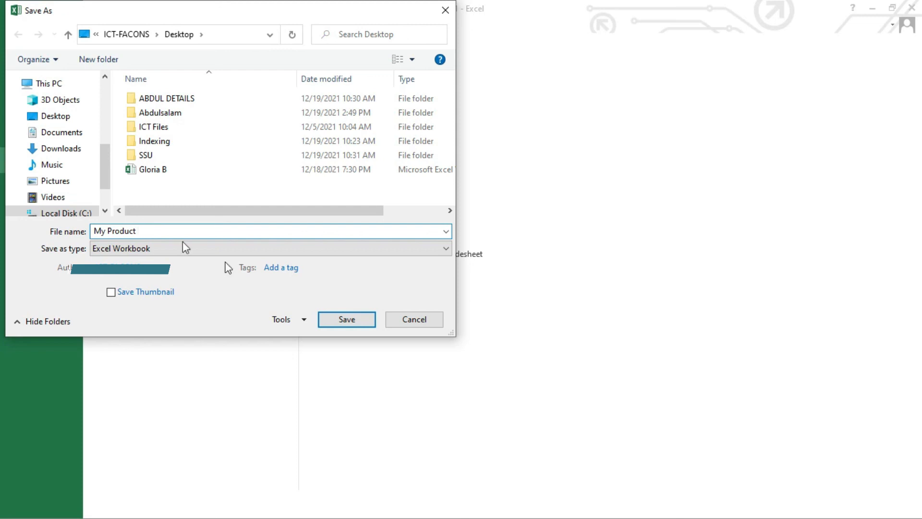
pyautogui.click(346, 319)
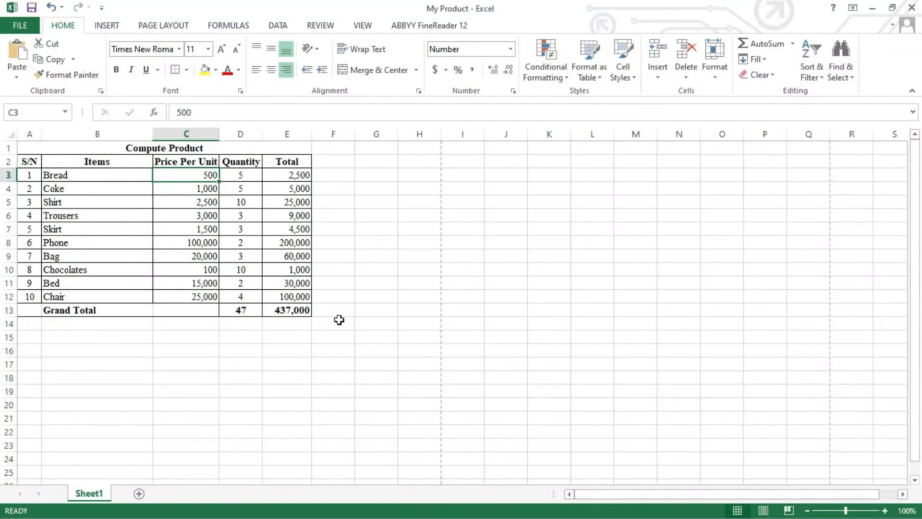